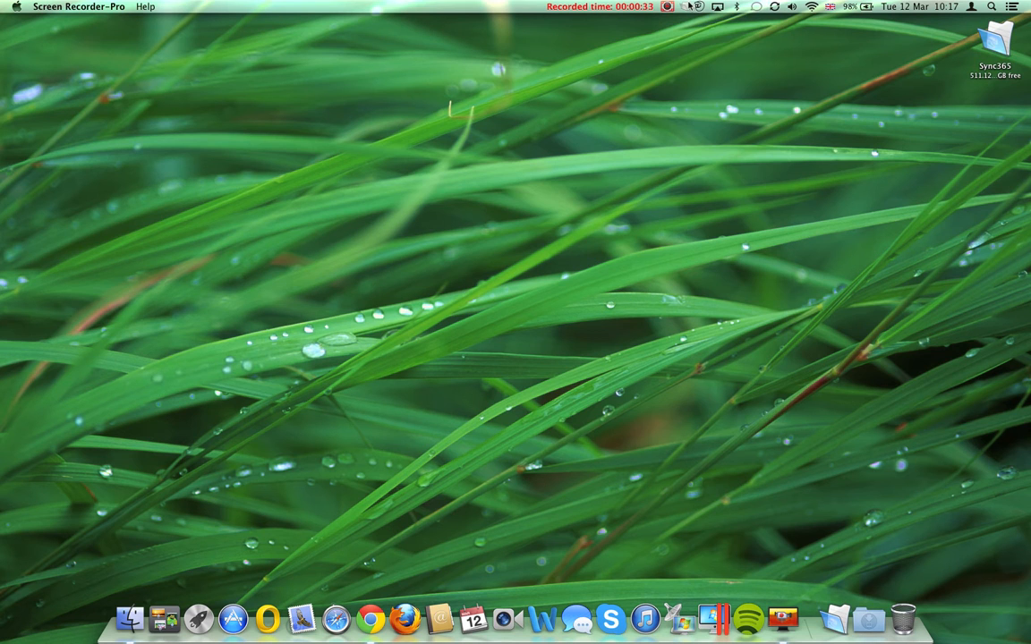
# Have the Sync365 menu-bar app open the Web Portal, bringing up Chrome.
pyautogui.click(685, 6)
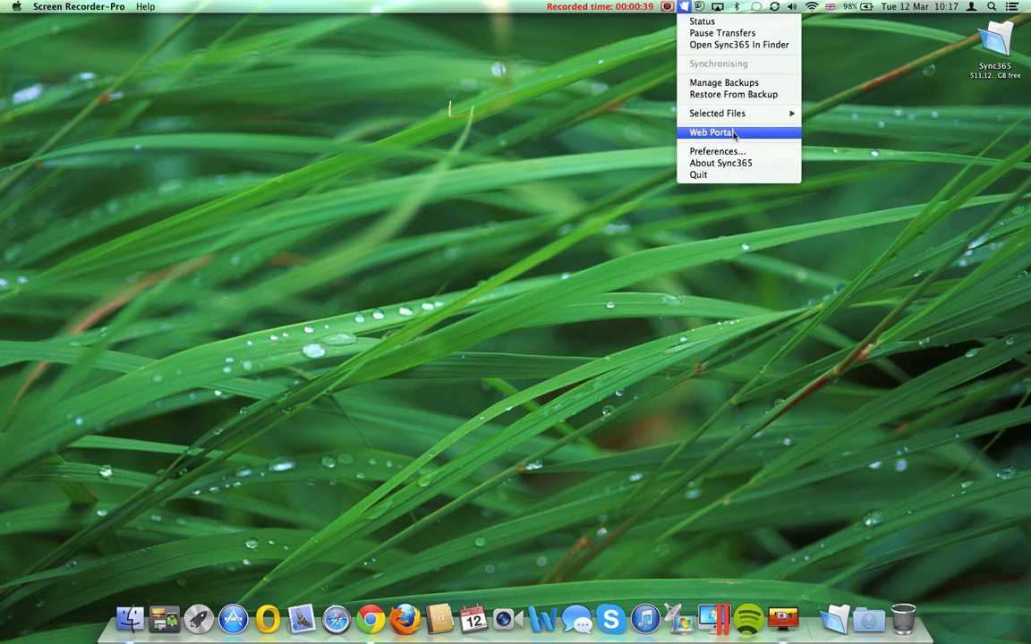
pyautogui.click(320, 435)
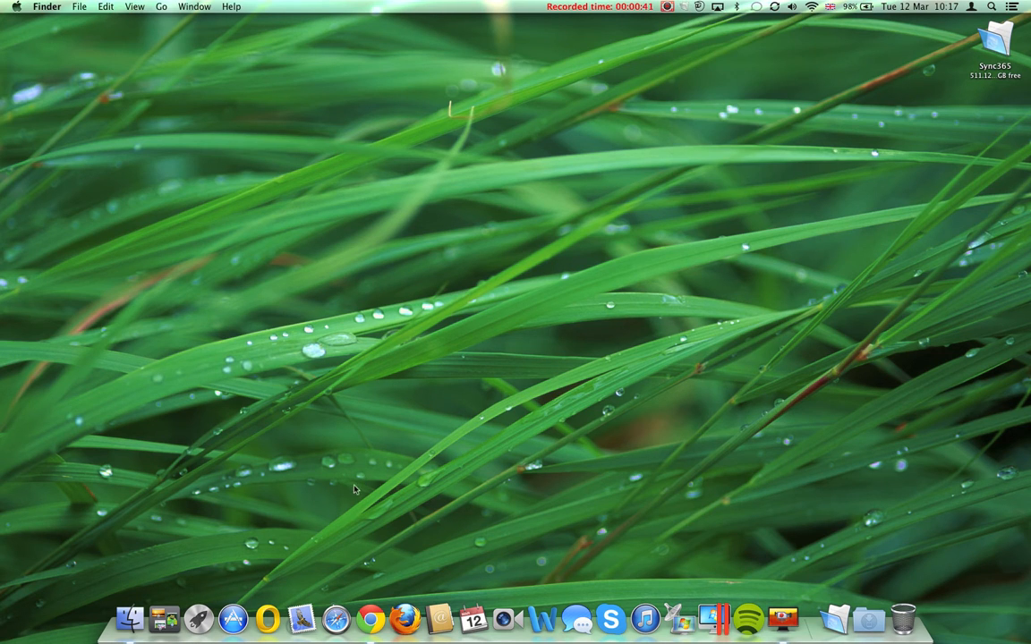
pyautogui.click(367, 627)
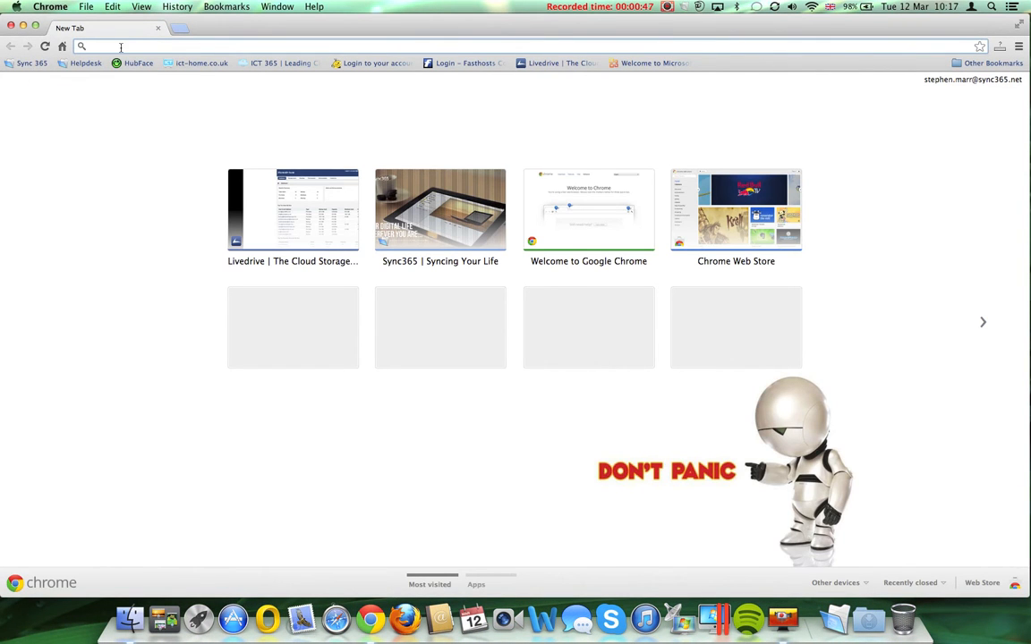
# Reach the Sync365 WebPortal sign-in page via the Sync 365 bookmark and close the old homepage tab.
pyautogui.click(28, 64)
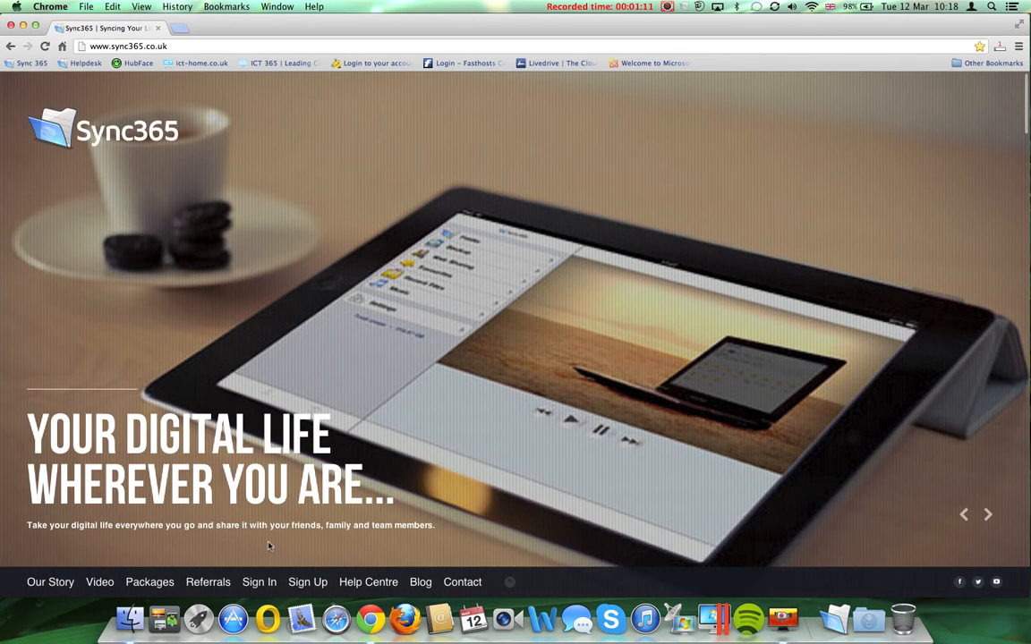
pyautogui.click(259, 583)
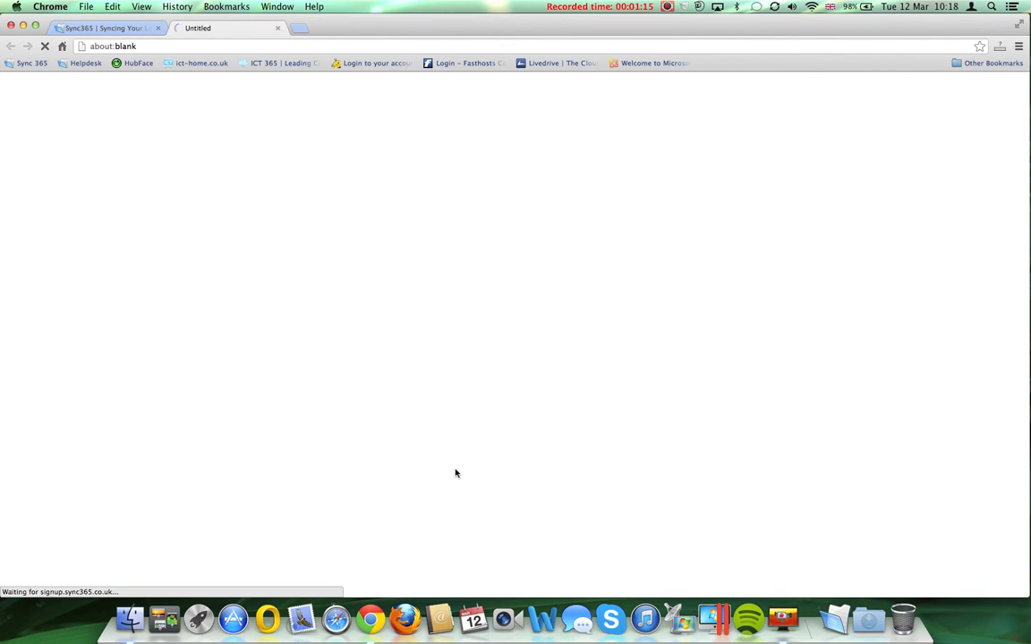
pyautogui.click(158, 28)
pyautogui.click(662, 271)
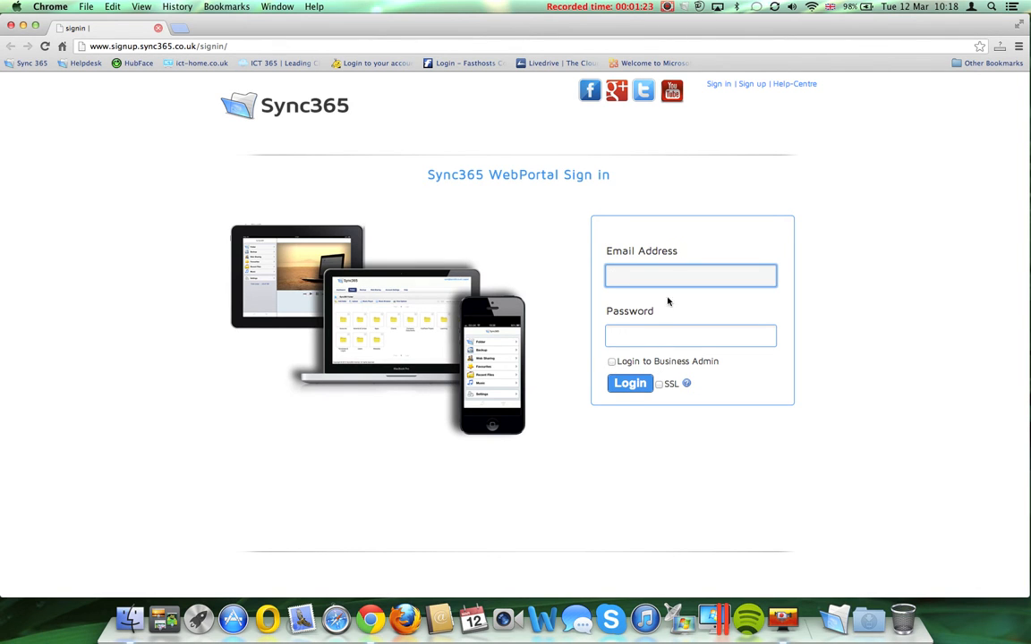
pyautogui.press('Tab')
pyautogui.write('•••')
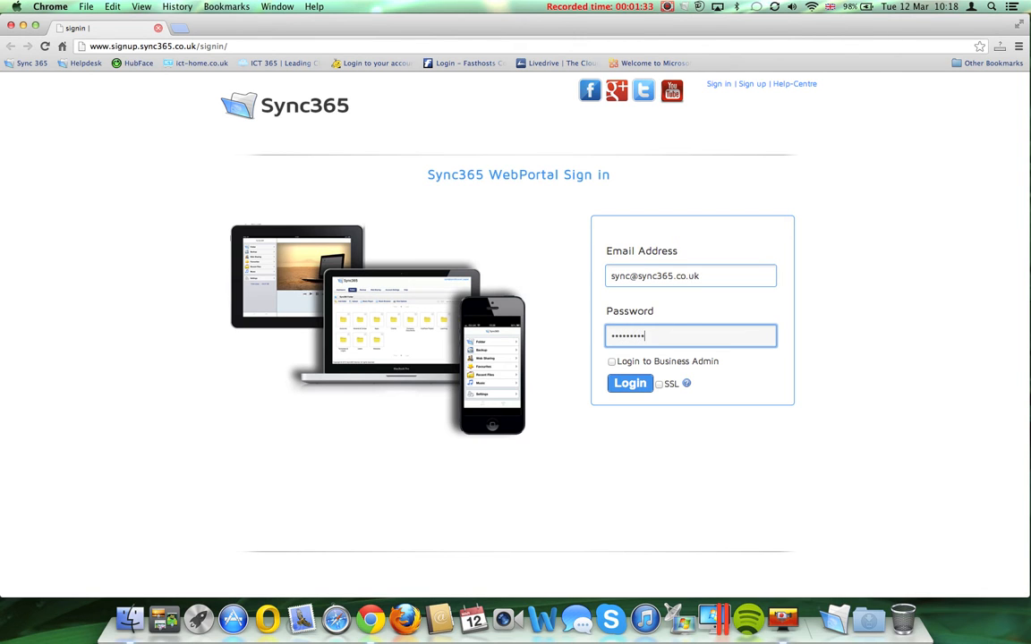
pyautogui.press('BackSpace')
pyautogui.press('BackSpace')
pyautogui.press('BackSpace')
pyautogui.press('BackSpace')
pyautogui.press('BackSpace')
pyautogui.press('BackSpace')
pyautogui.write('•••••••')
pyautogui.click(618, 384)
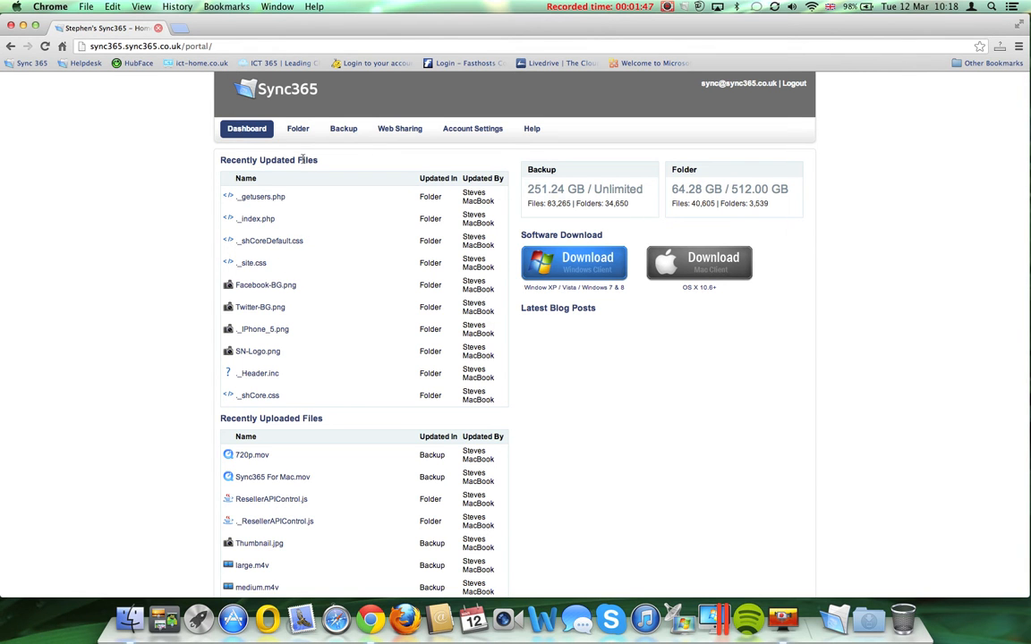
# Scroll the Dashboard's recent files and briefly open then dismiss the Sync365 app menu.
pyautogui.scroll(-3, 268, 295)
pyautogui.scroll(3, 268, 302)
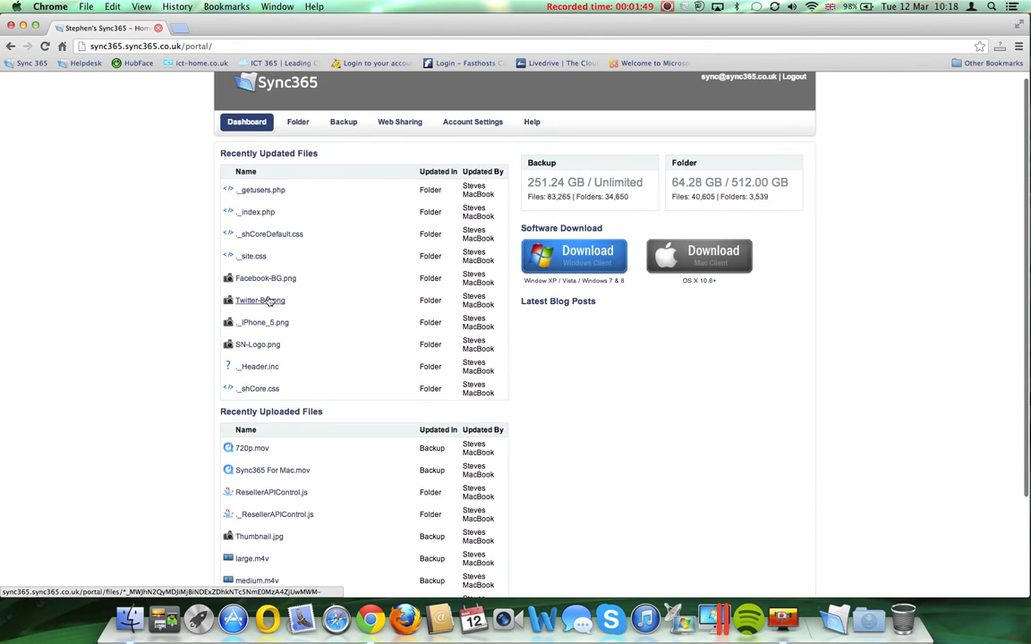
pyautogui.click(685, 7)
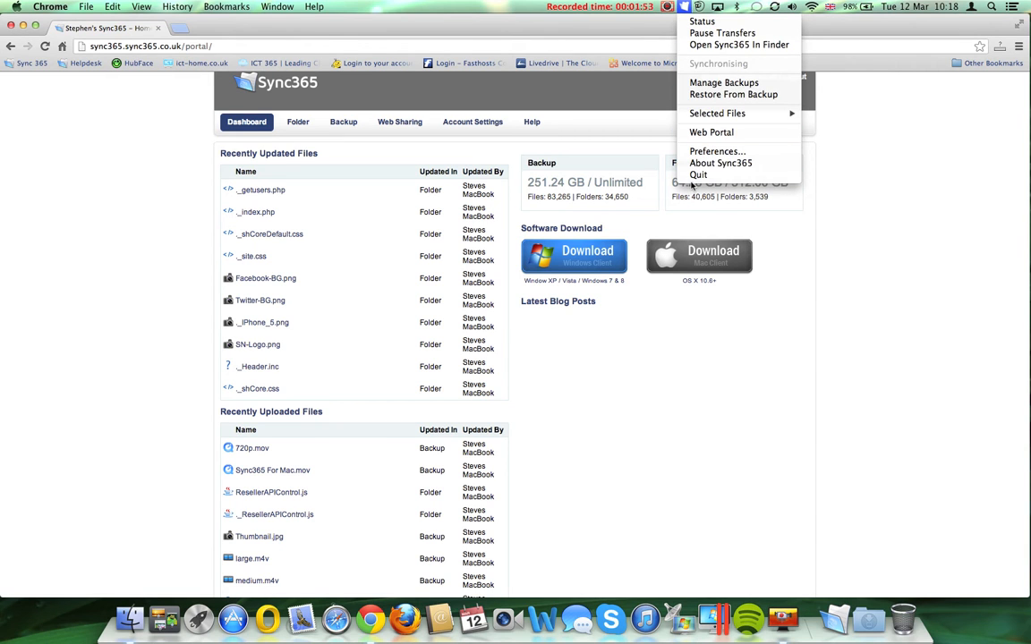
pyautogui.click(627, 333)
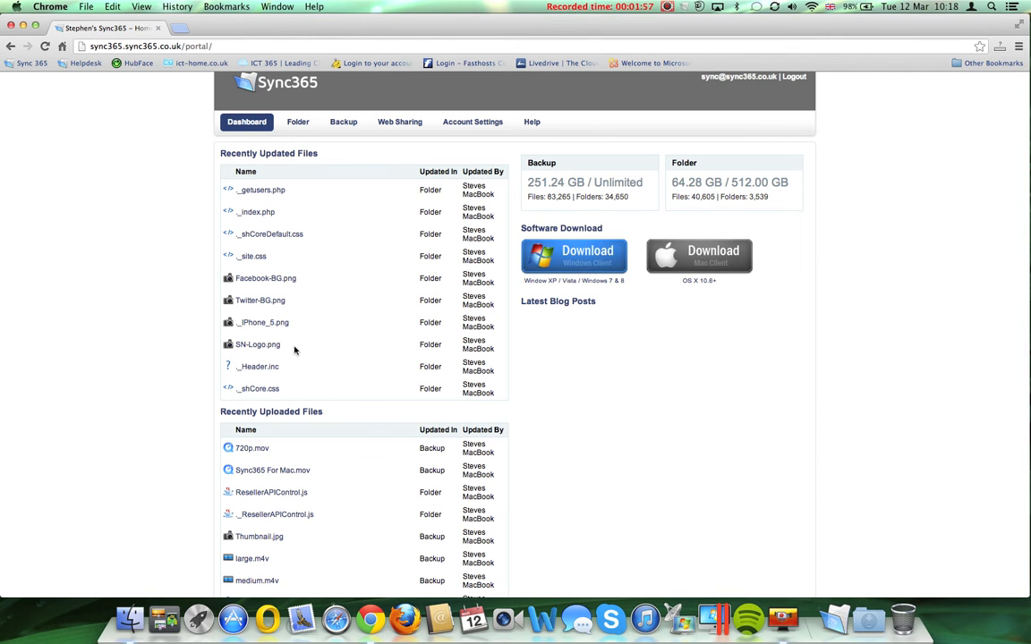
pyautogui.scroll(-3, 295, 350)
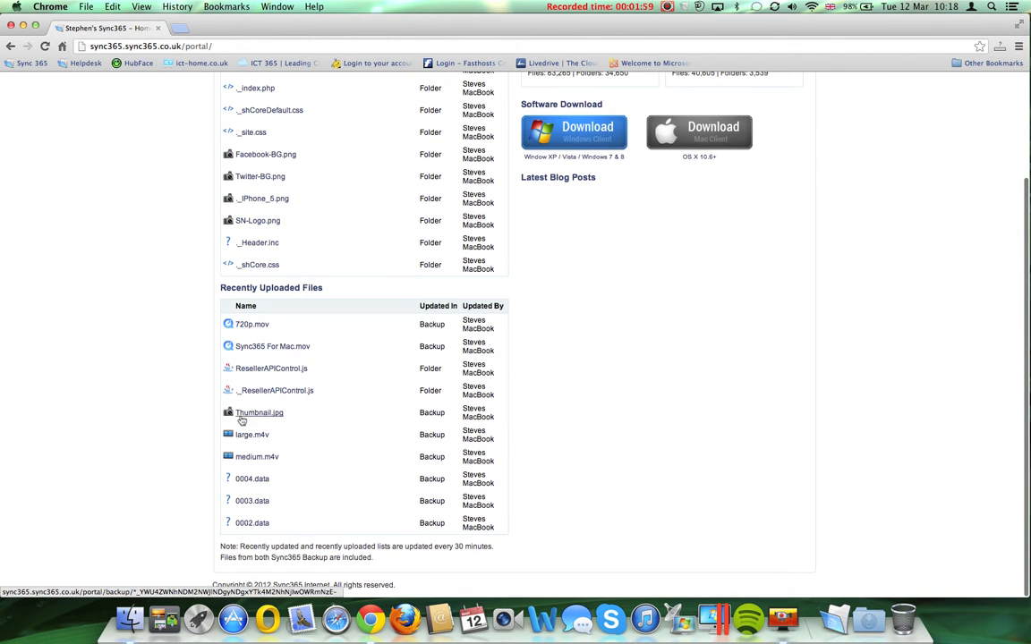
pyautogui.scroll(3, 642, 301)
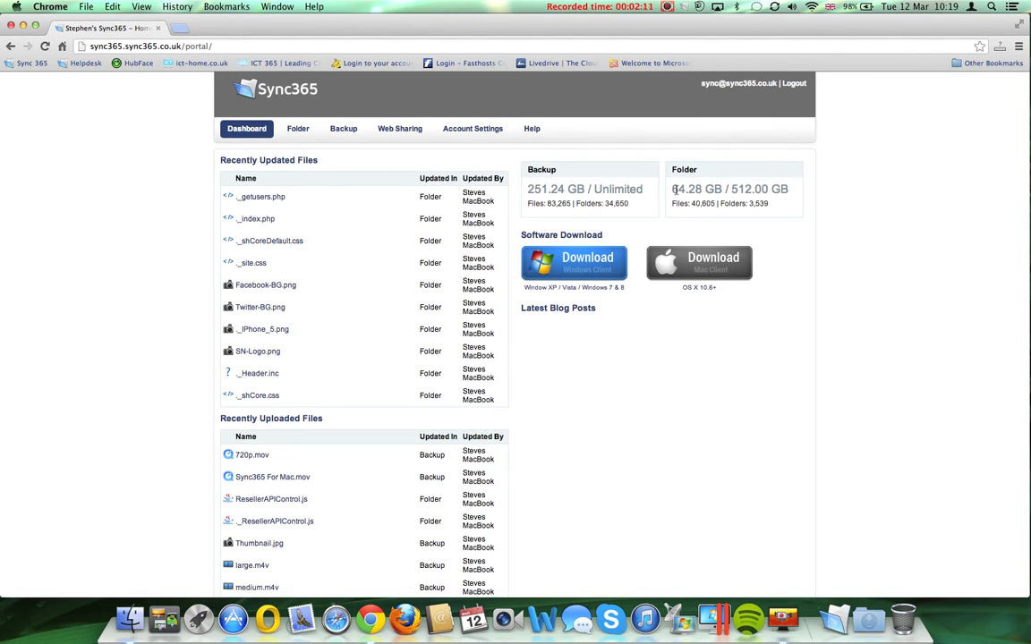
# Highlight Folder storage (64.28 GB / 512.00 GB) and Backup storage (251.24 GB / Unlimited) usage.
pyautogui.moveTo(676, 189); pyautogui.dragTo(788, 189)
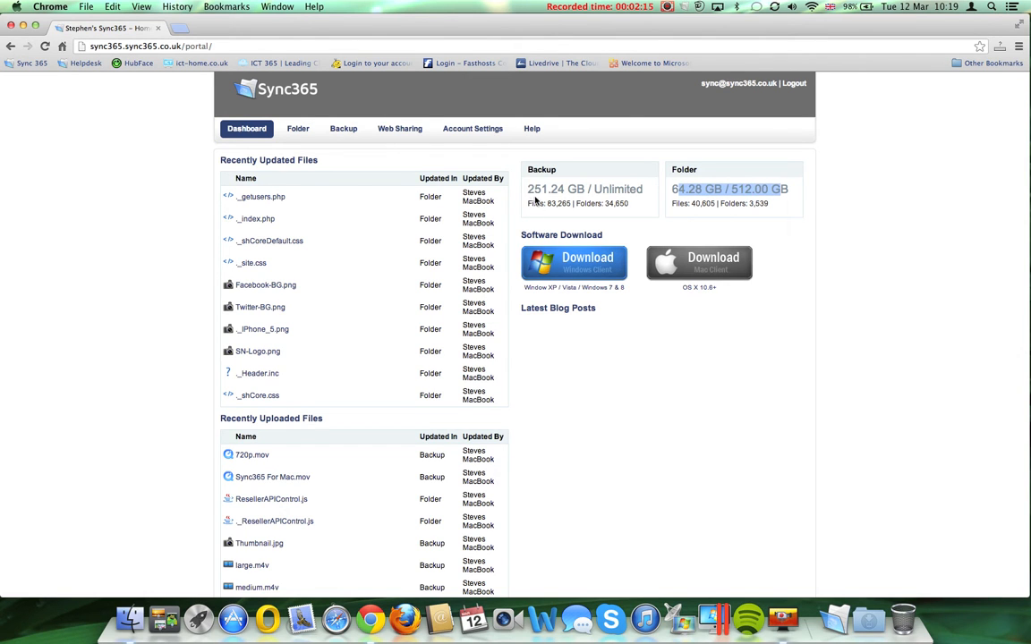
pyautogui.moveTo(481, 172); pyautogui.dragTo(624, 204)
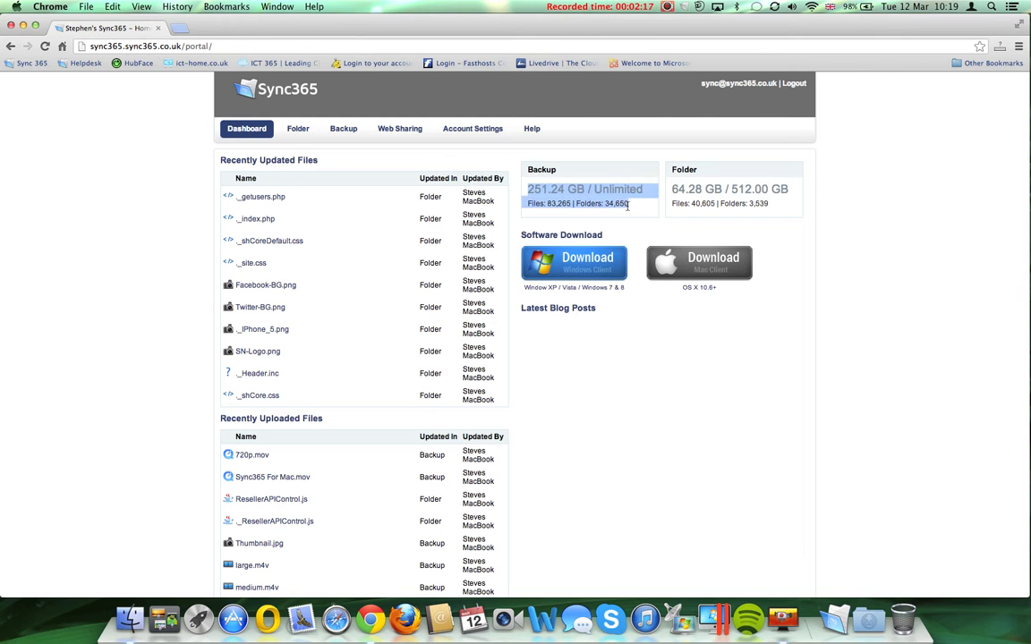
pyautogui.scroll(-3, 634, 458)
pyautogui.scroll(-1, 634, 458)
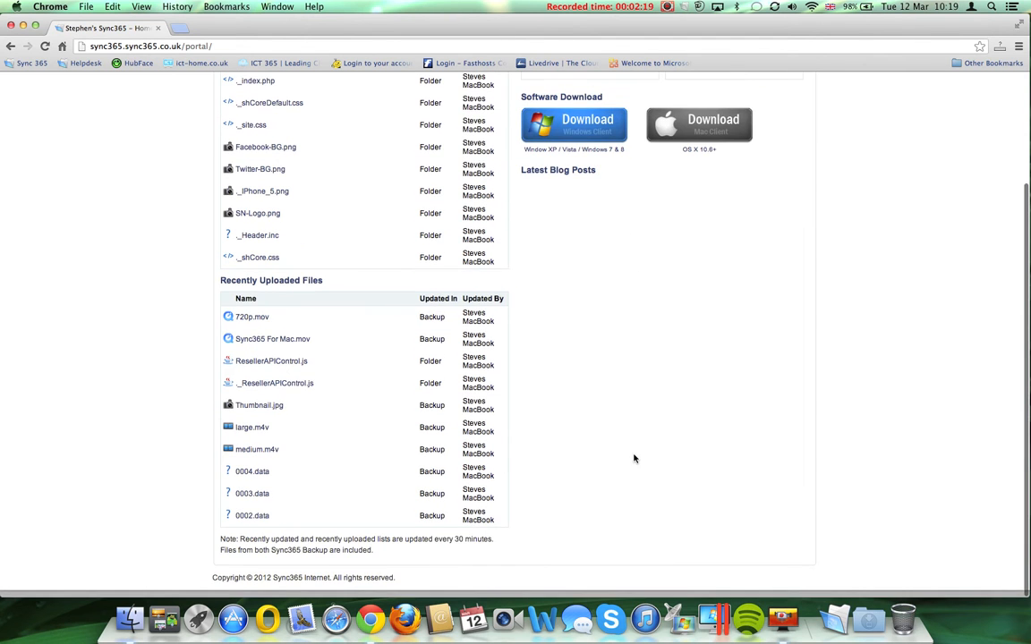
pyautogui.scroll(1, 633, 458)
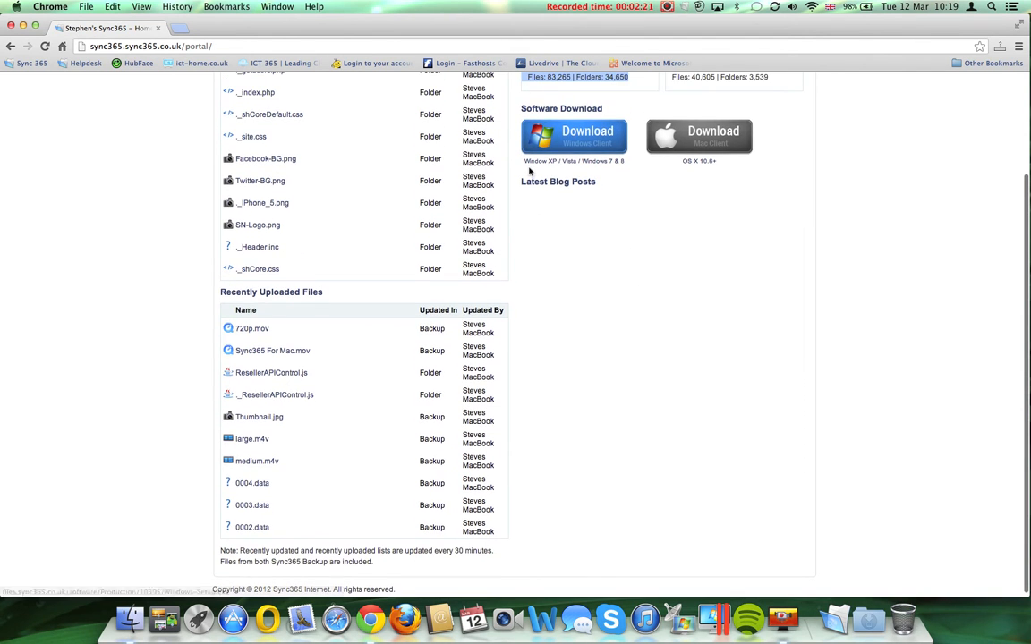
pyautogui.scroll(3, 606, 239)
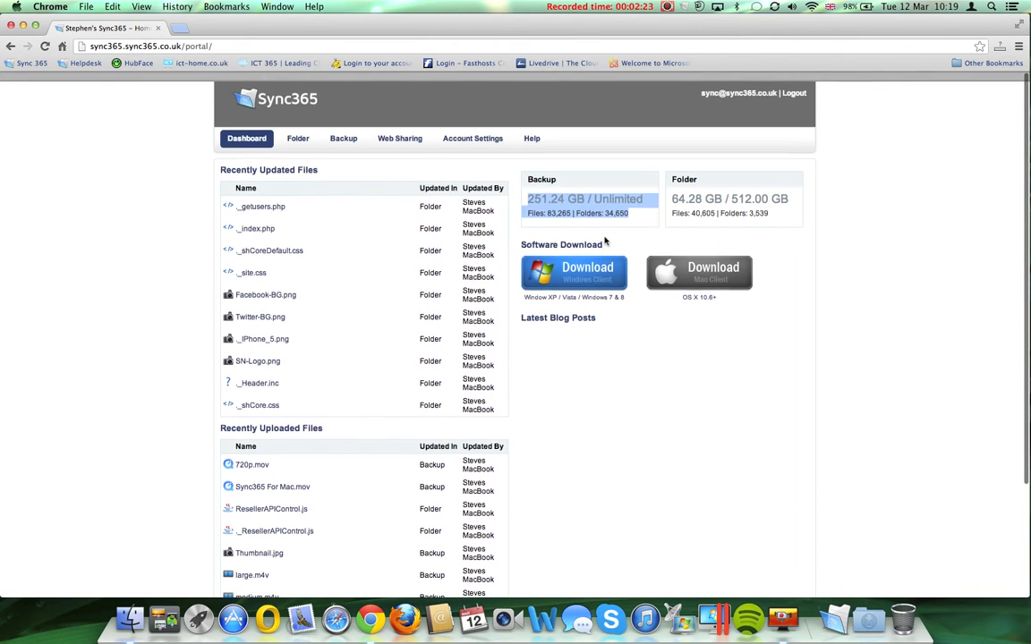
# Compare the portal's Folder listing with the local Sync365 folder in Finder, then close Finder.
pyautogui.click(297, 131)
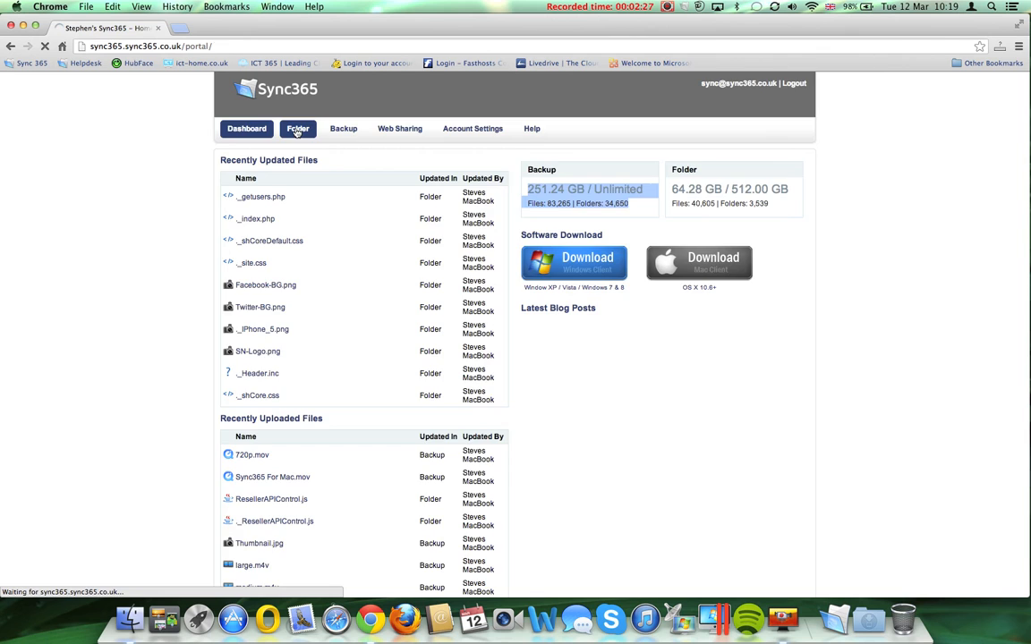
pyautogui.click(683, 7)
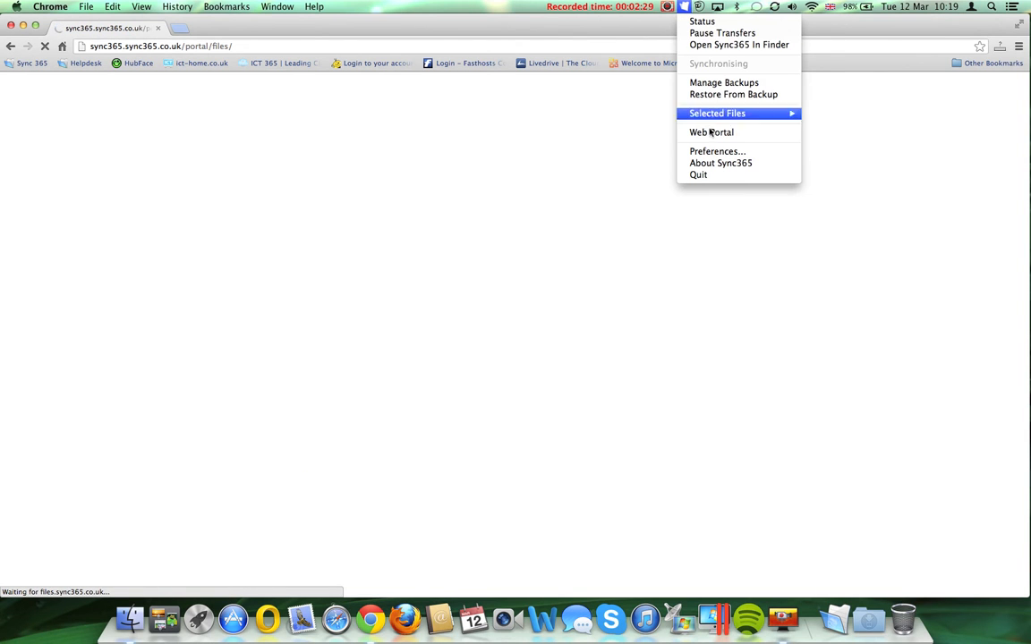
pyautogui.click(721, 45)
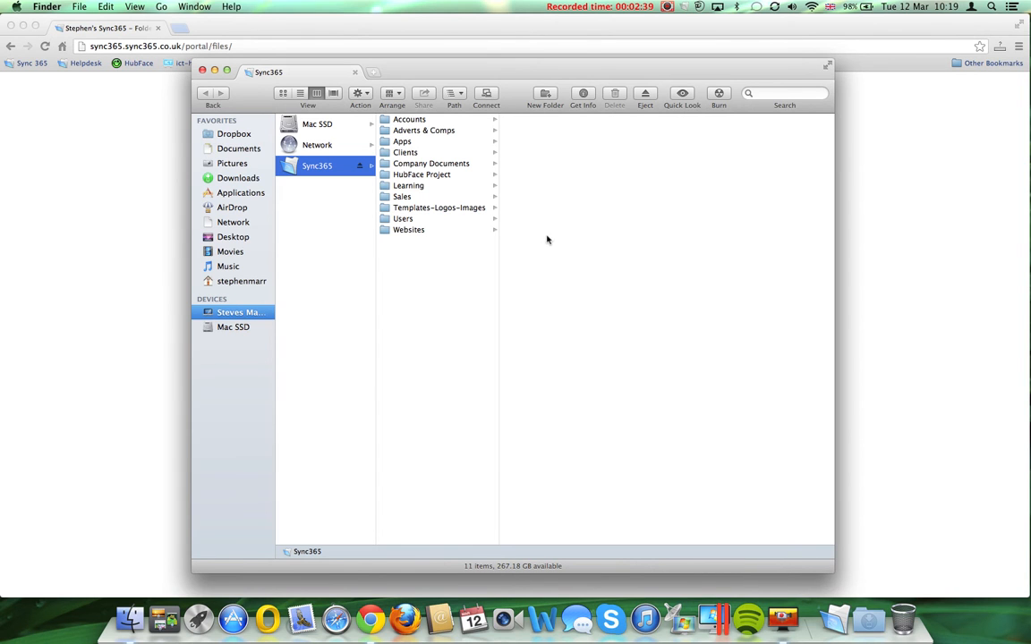
pyautogui.click(202, 70)
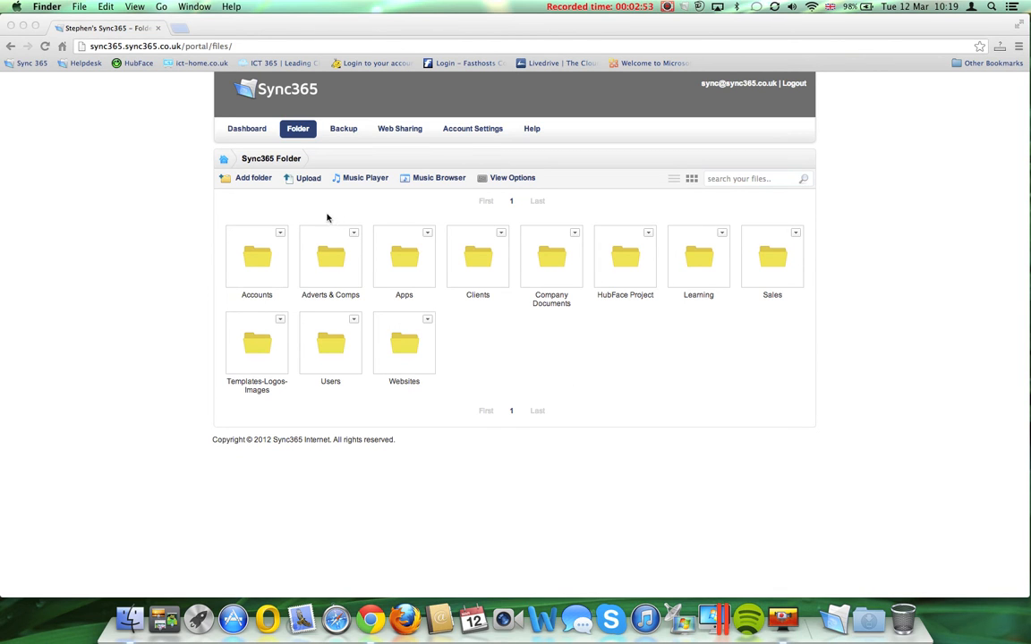
pyautogui.click(249, 182)
pyautogui.click(249, 180)
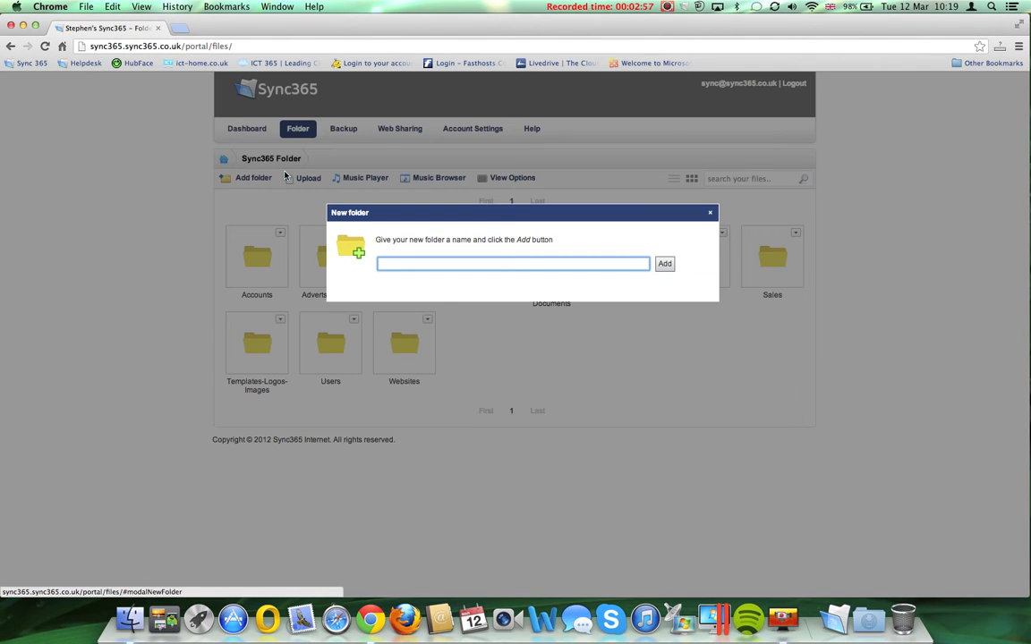
pyautogui.click(710, 212)
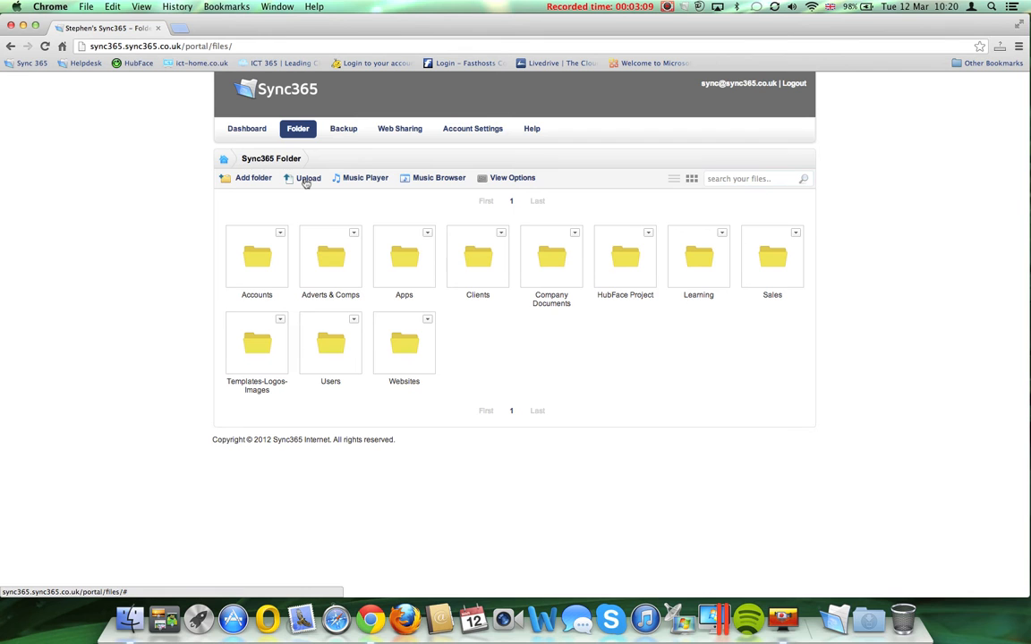
# Preview the file uploader and an enlarged music player, then open the Music folder's Artist subfolder.
pyautogui.click(306, 179)
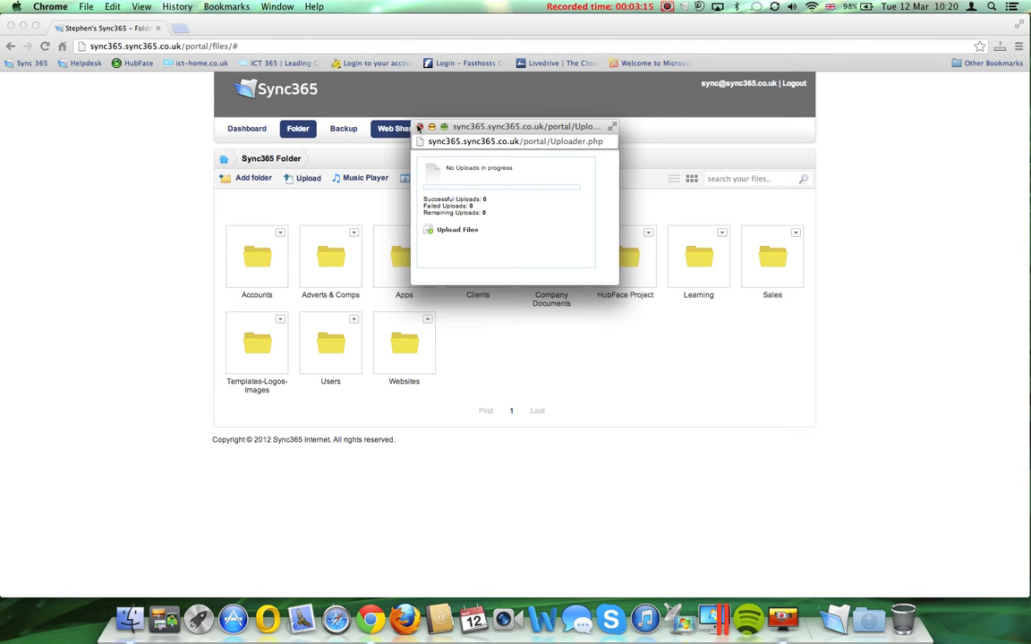
pyautogui.click(421, 128)
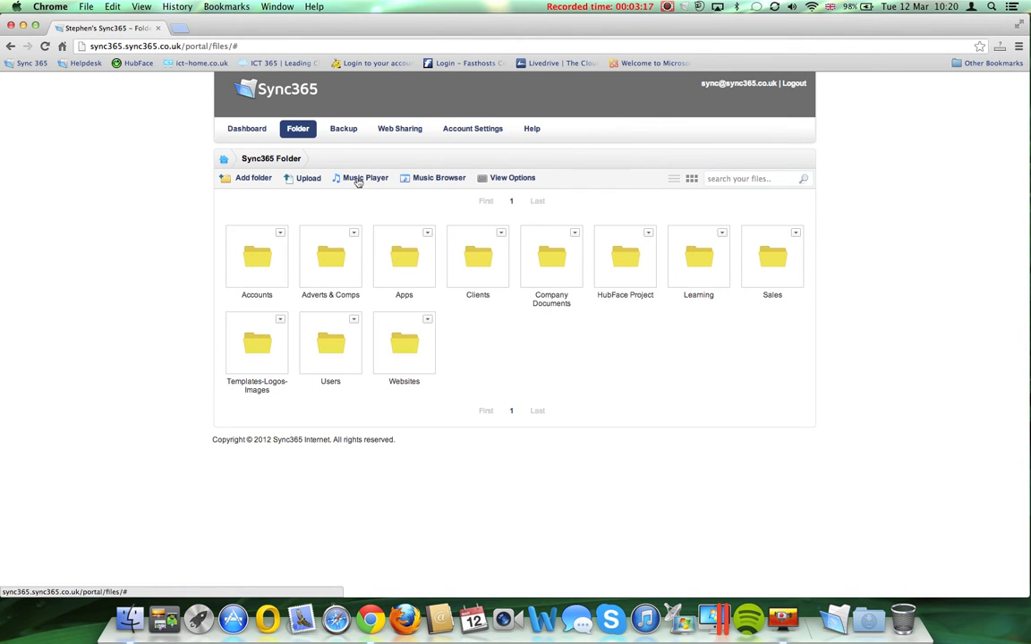
pyautogui.click(357, 179)
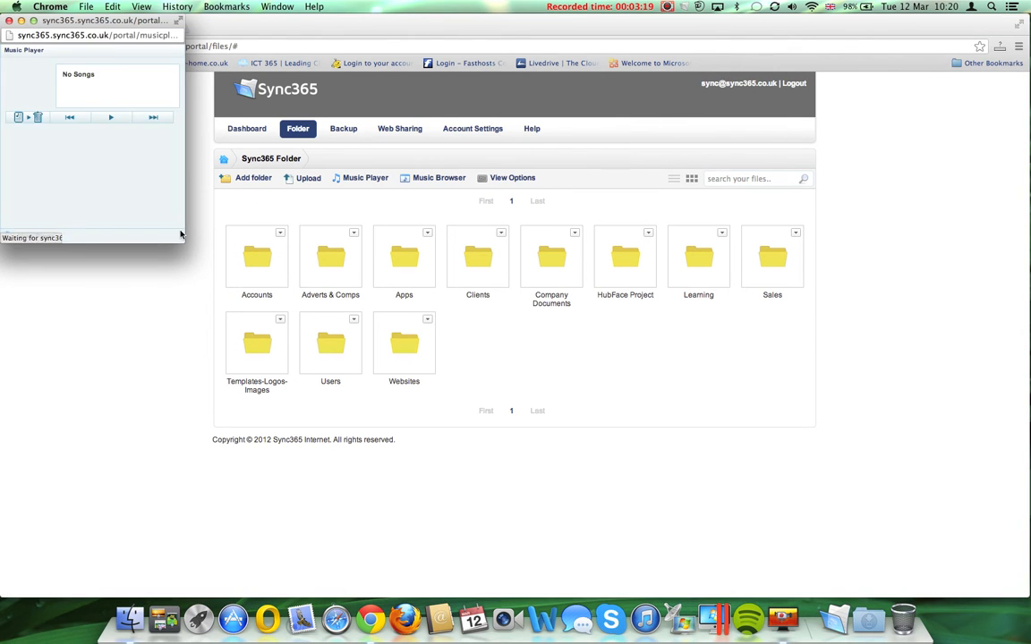
pyautogui.moveTo(180, 245); pyautogui.dragTo(361, 353)
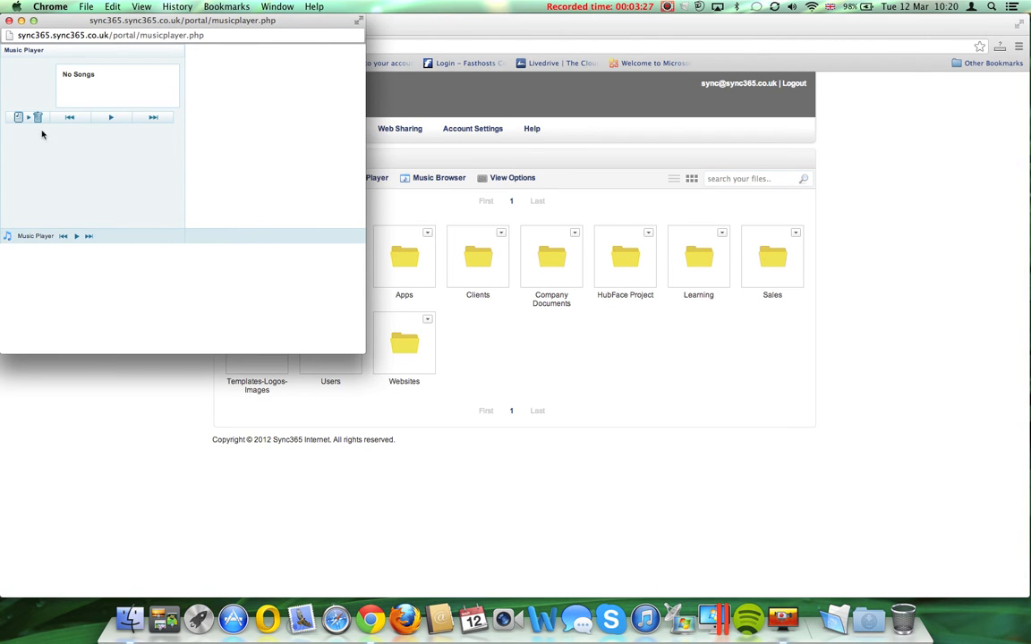
pyautogui.click(8, 22)
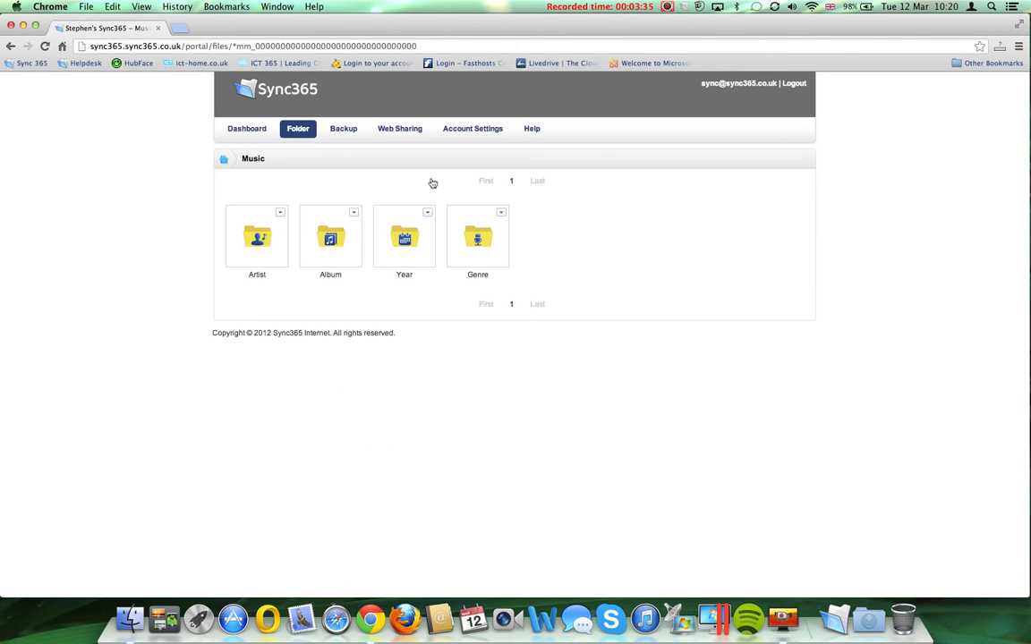
pyautogui.click(264, 240)
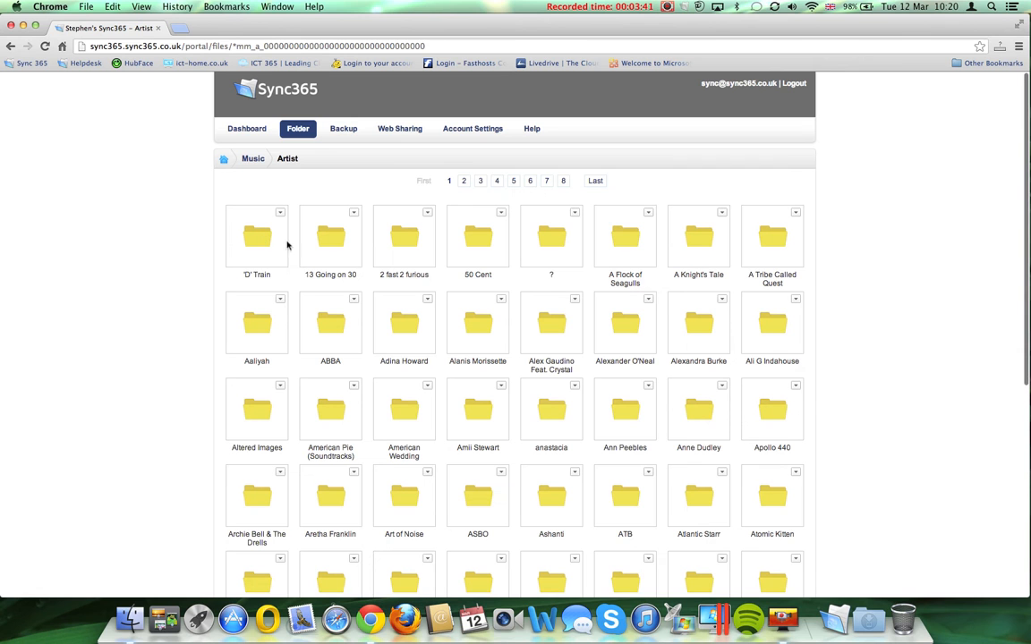
# Scroll through the artist list, then return to the root Sync365 folder.
pyautogui.scroll(-5, 340, 342)
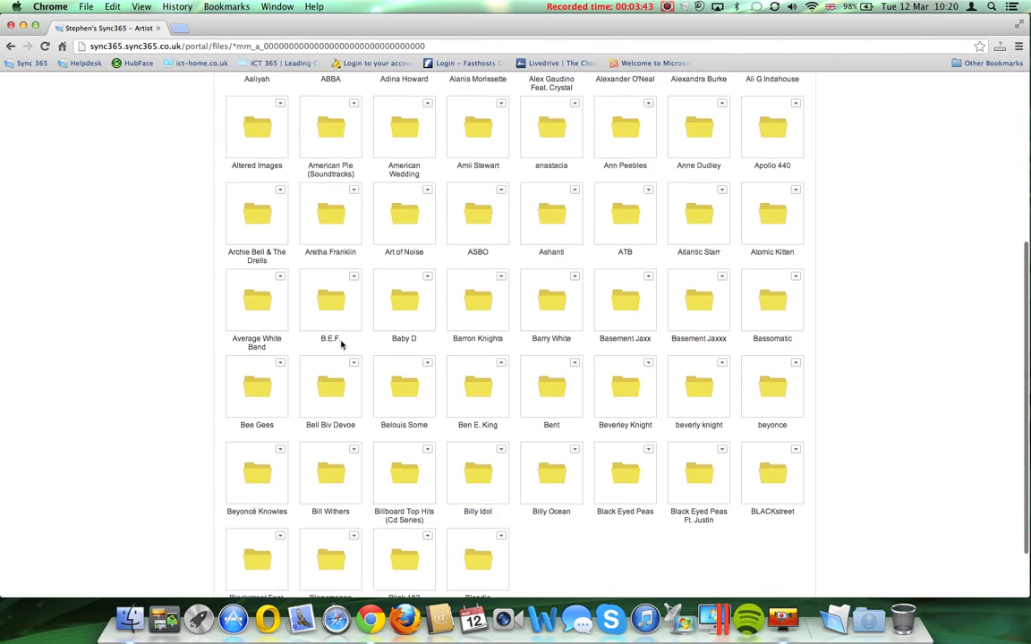
pyautogui.scroll(5, 340, 342)
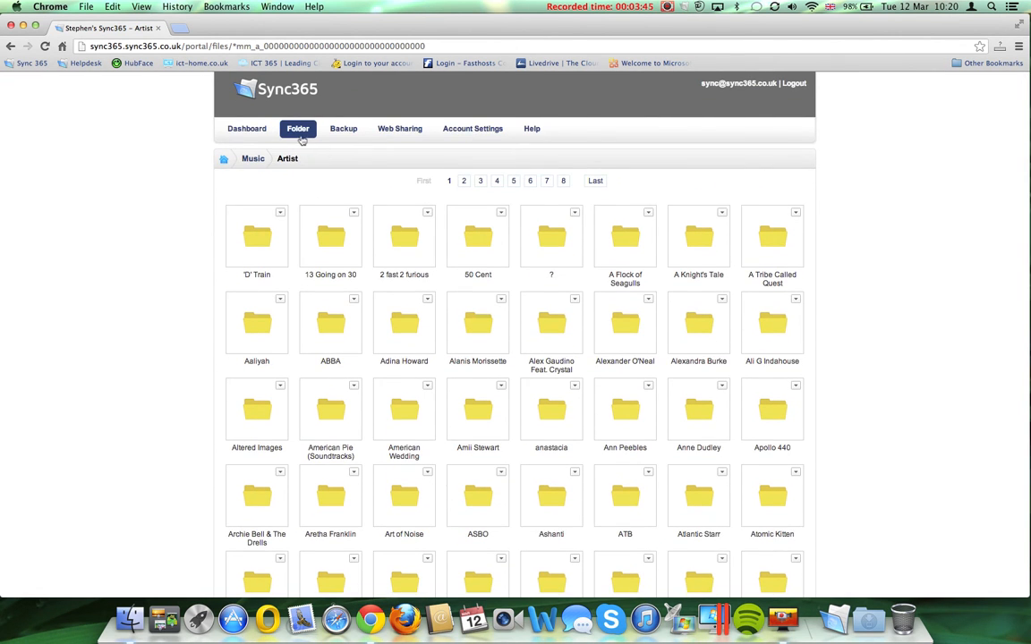
pyautogui.click(294, 133)
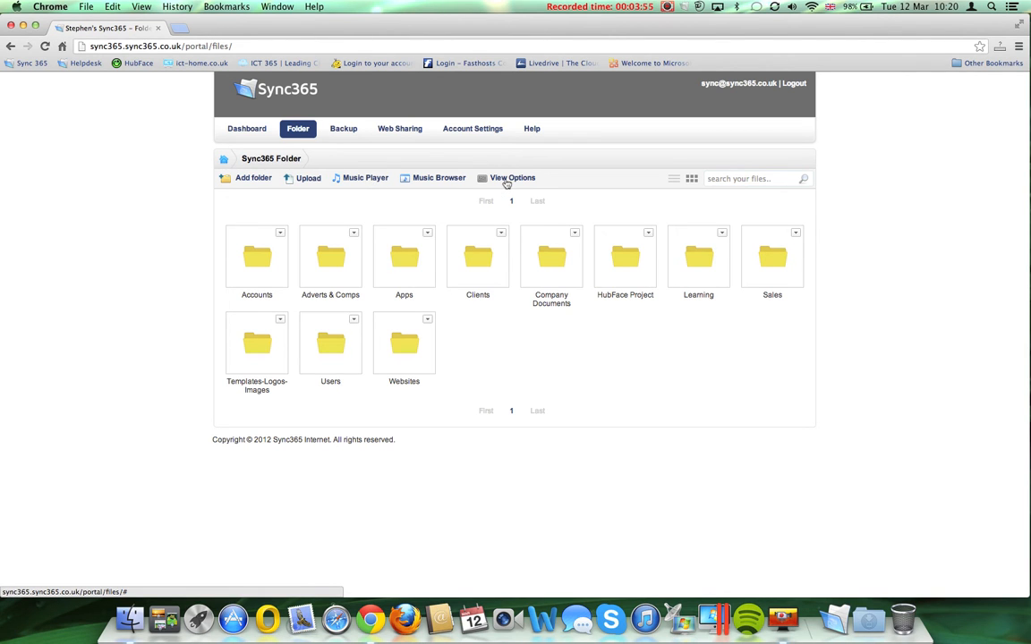
pyautogui.click(685, 7)
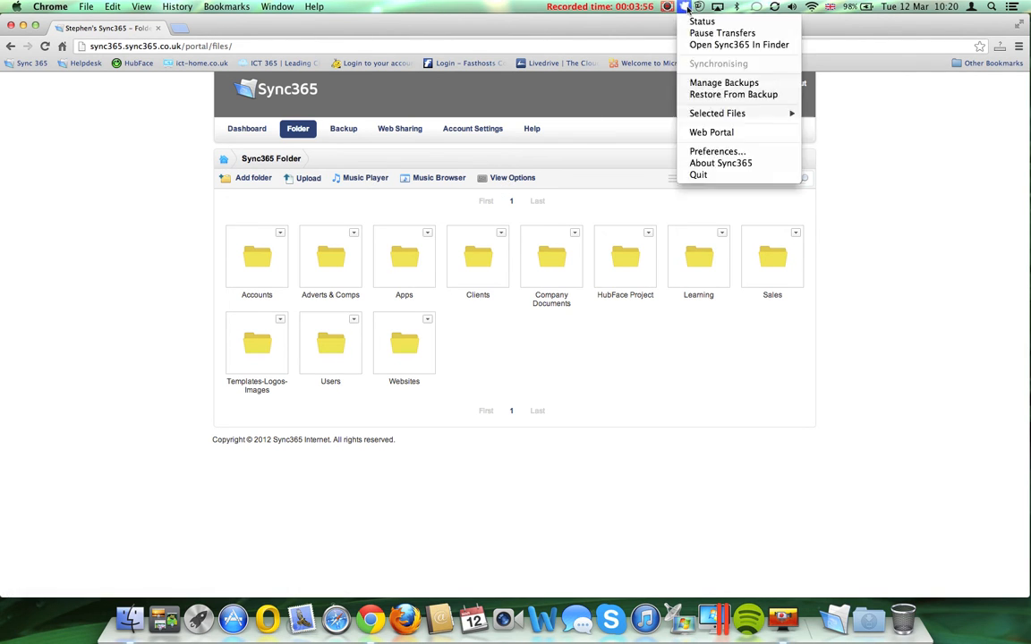
pyautogui.click(715, 45)
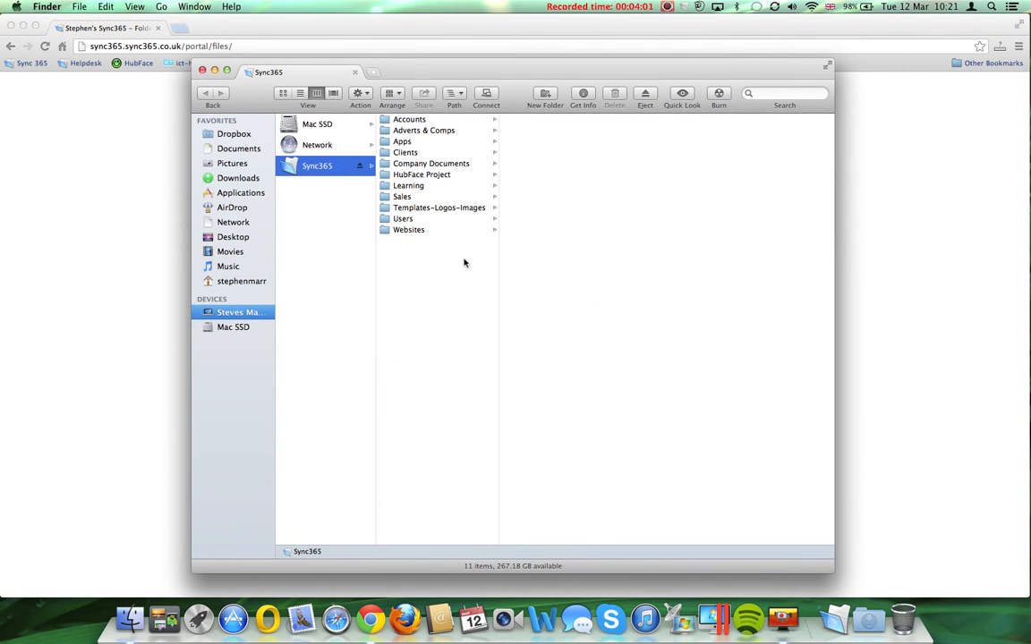
pyautogui.click(415, 185)
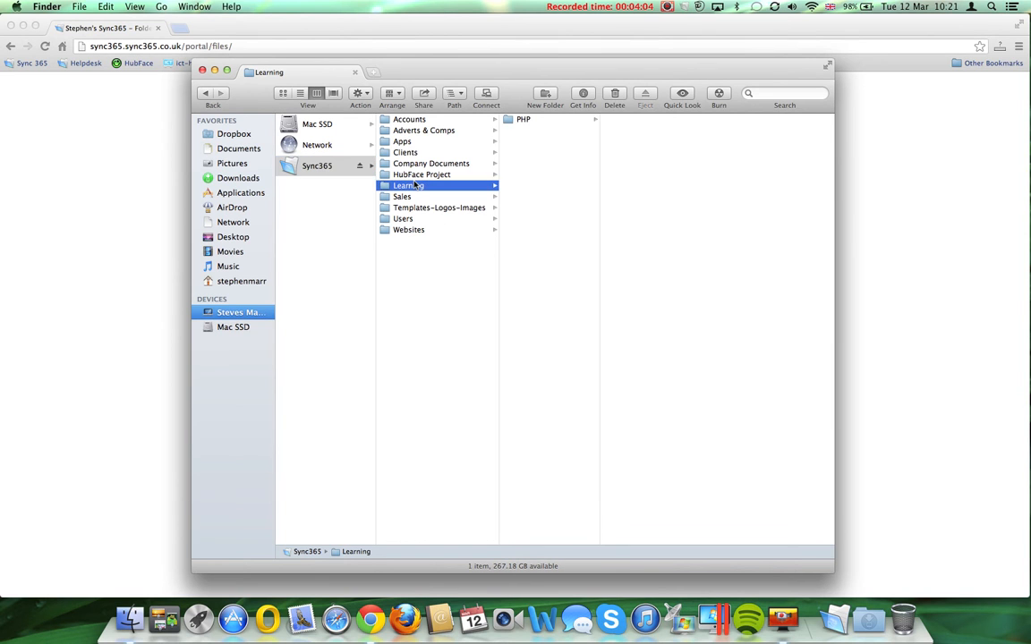
pyautogui.click(523, 120)
pyautogui.rightClick(525, 119)
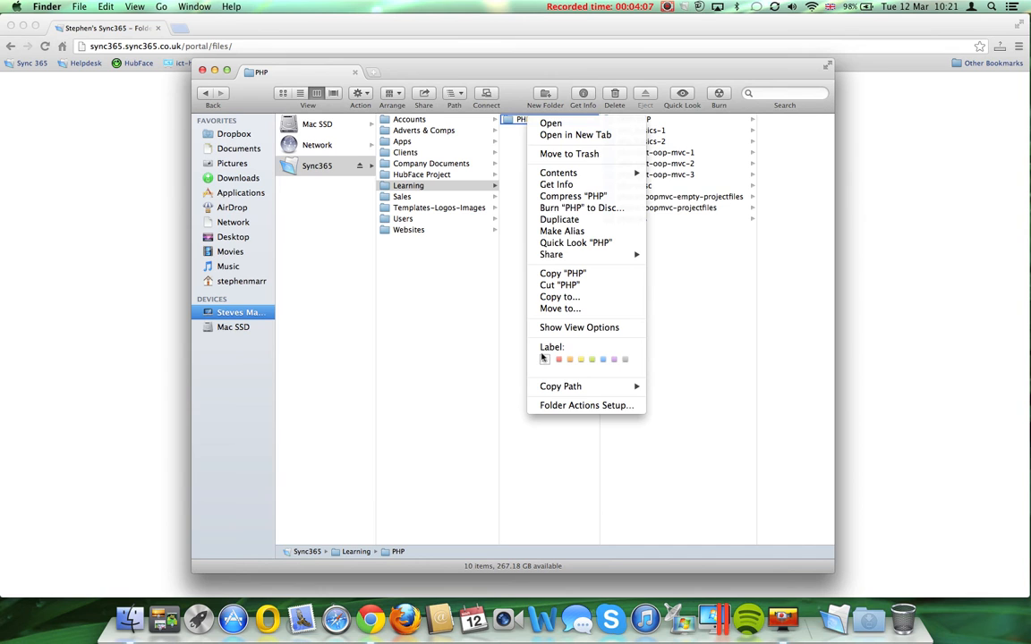
pyautogui.click(403, 312)
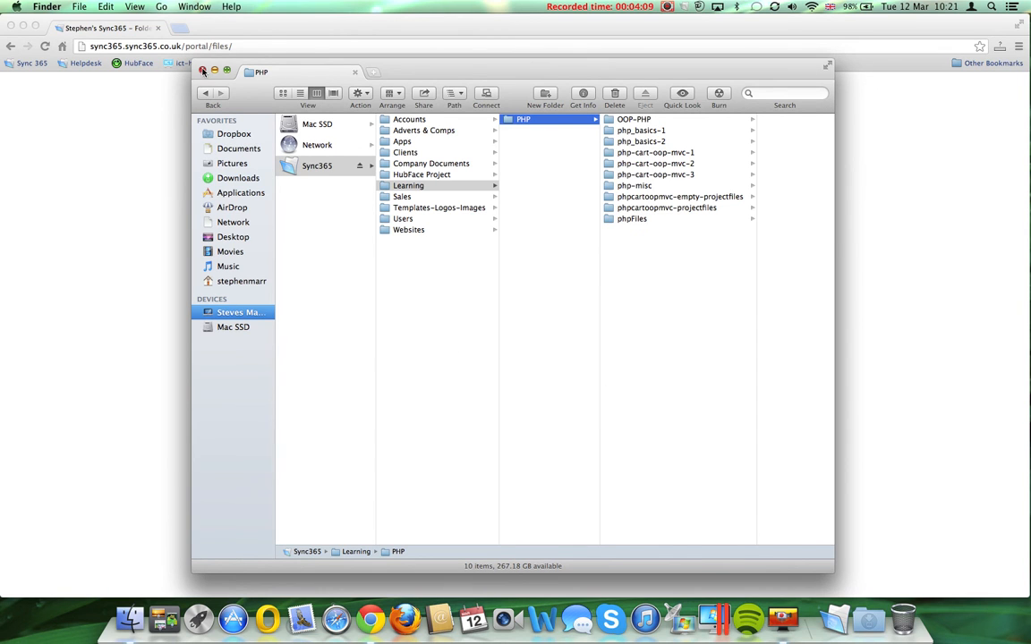
pyautogui.click(202, 71)
pyautogui.click(490, 179)
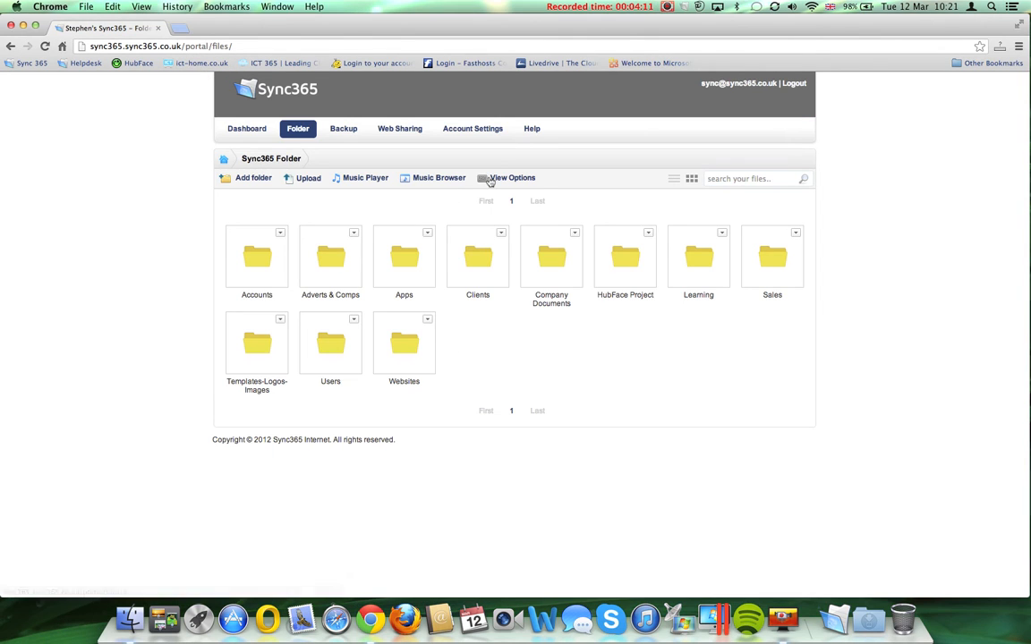
pyautogui.click(492, 179)
pyautogui.click(486, 199)
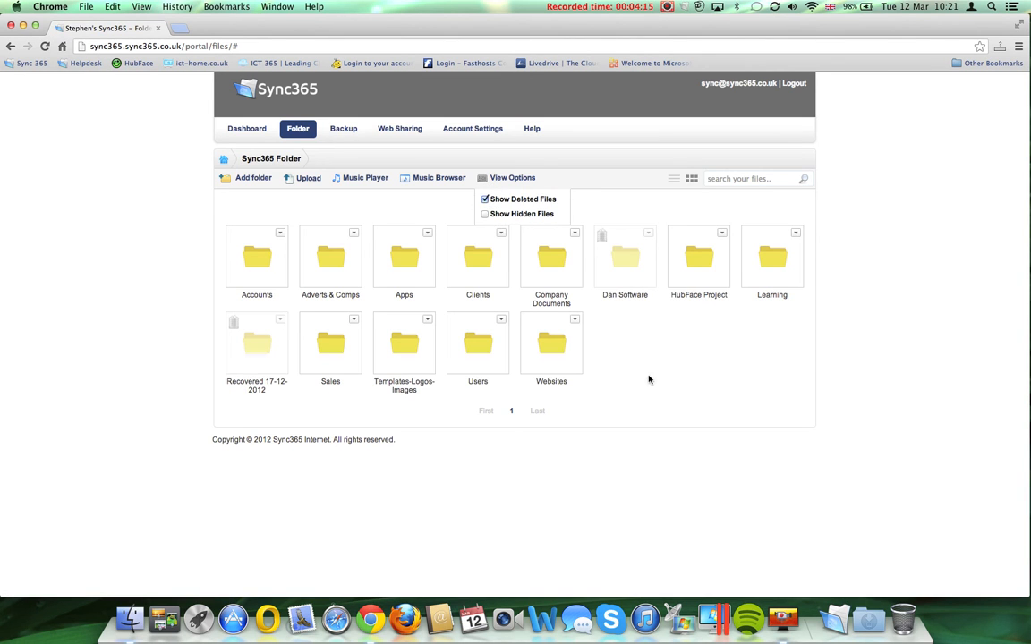
pyautogui.click(630, 262)
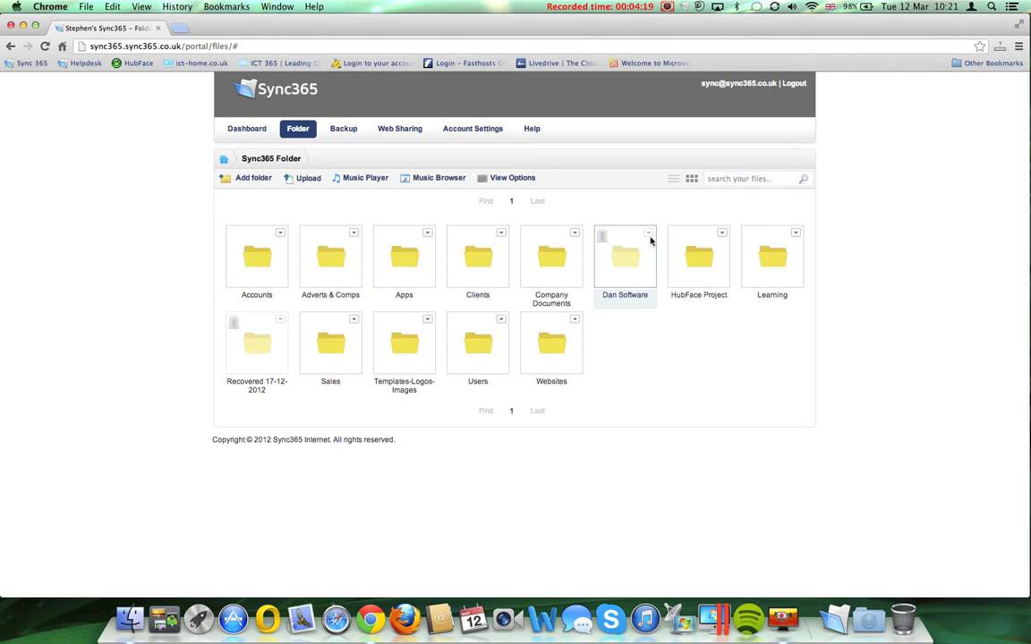
pyautogui.click(649, 235)
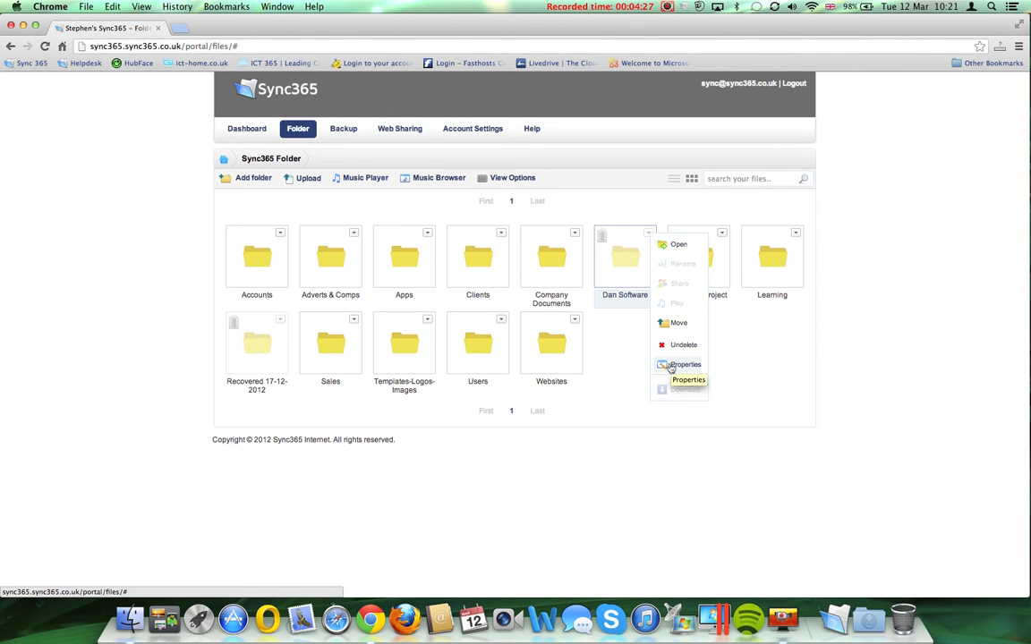
pyautogui.click(633, 369)
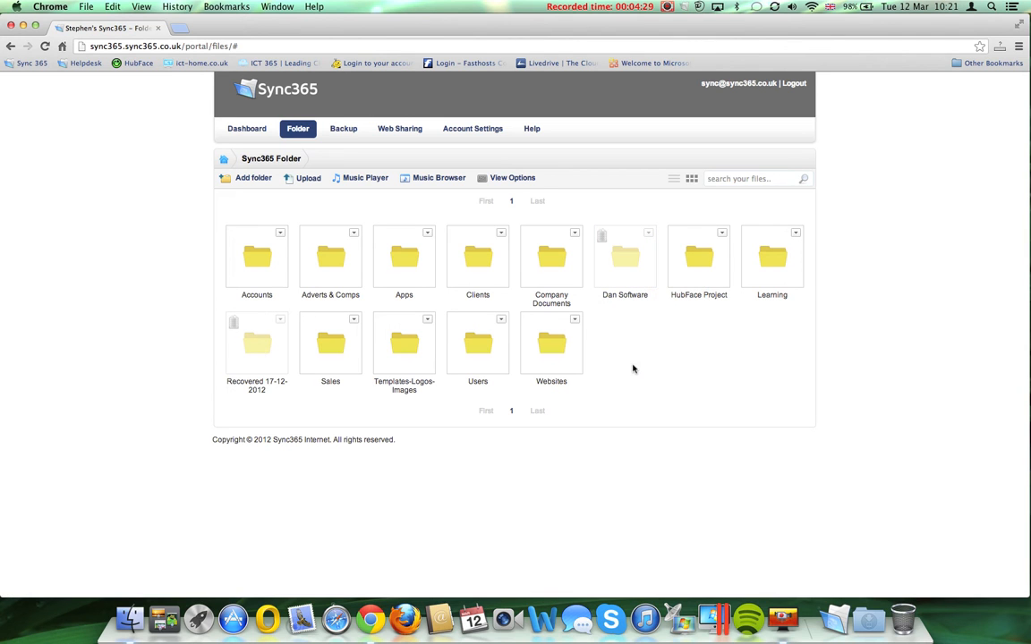
pyautogui.click(503, 179)
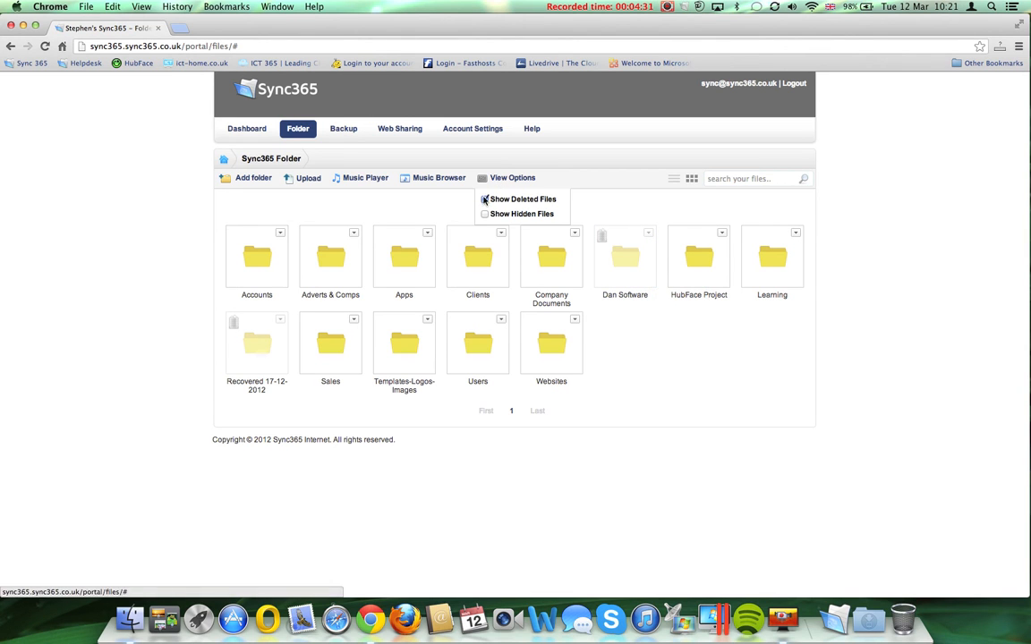
pyautogui.click(484, 216)
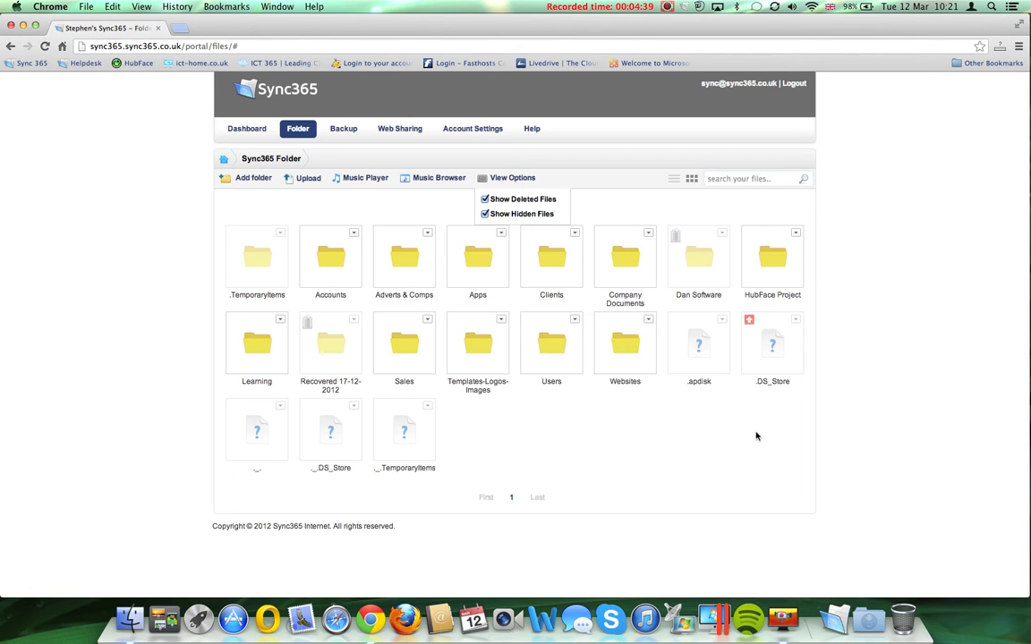
pyautogui.click(485, 214)
pyautogui.click(484, 200)
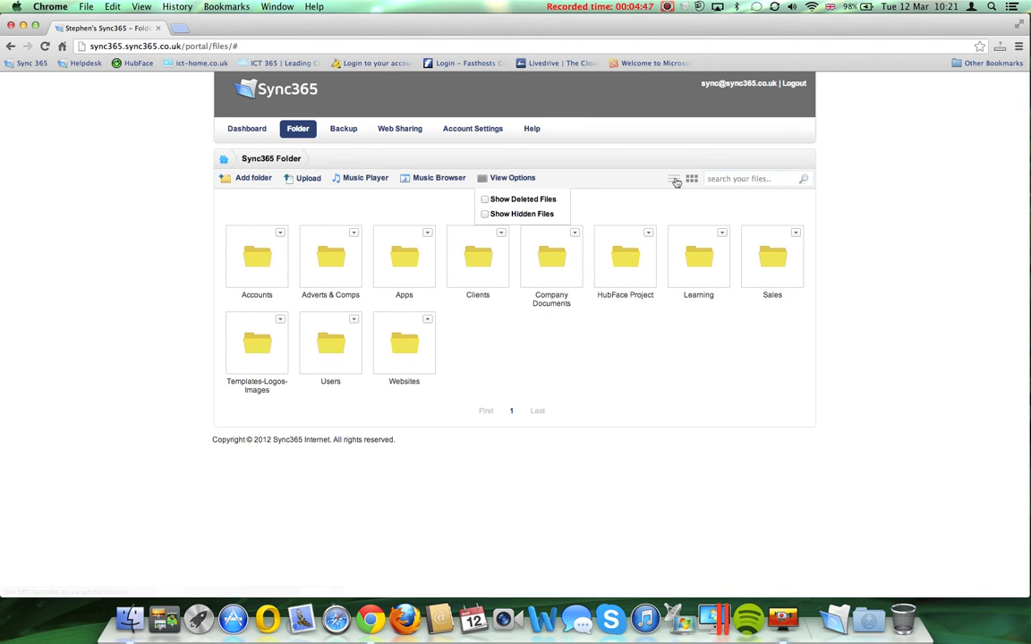
pyautogui.click(724, 234)
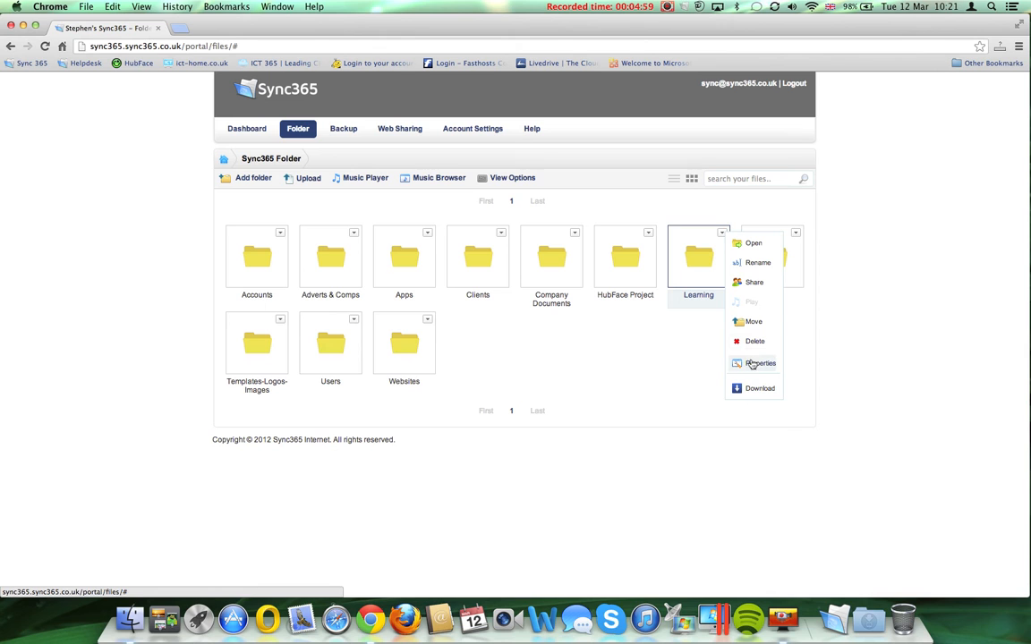
pyautogui.click(642, 379)
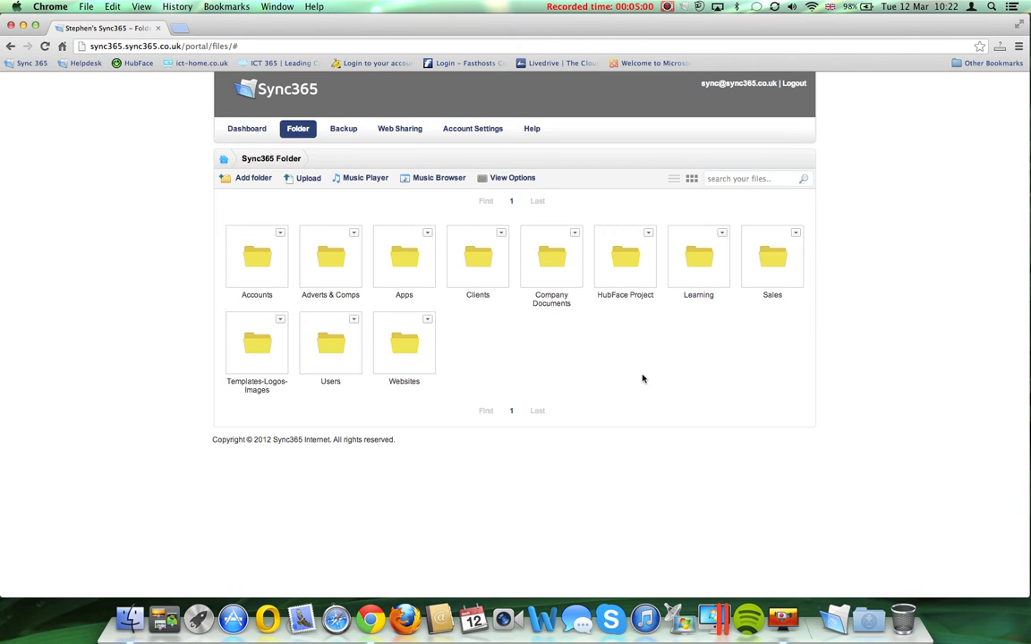
pyautogui.click(673, 179)
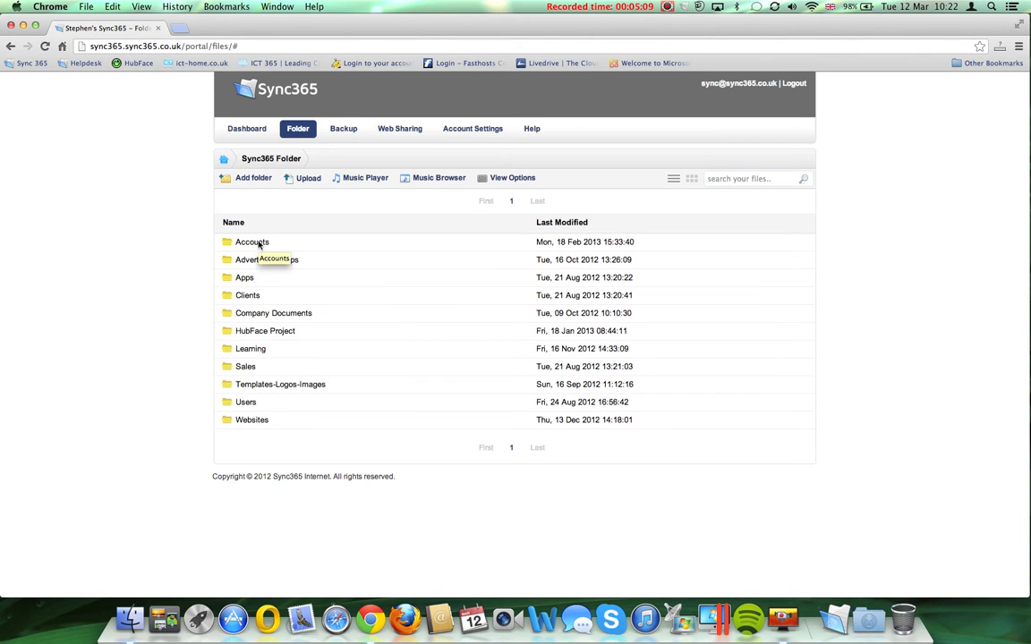
pyautogui.doubleClick(259, 245)
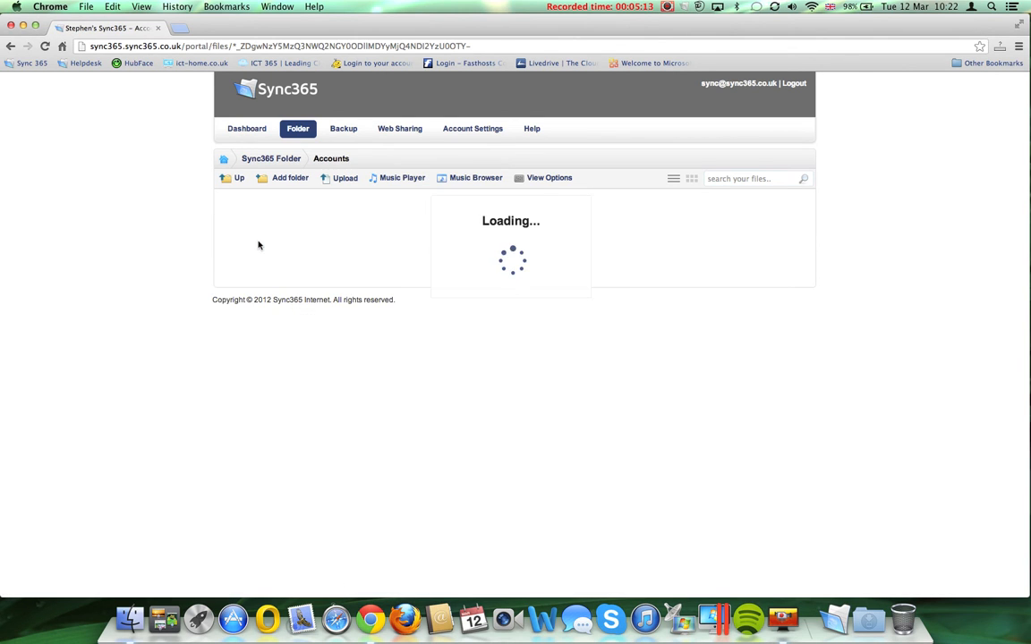
pyautogui.click(230, 179)
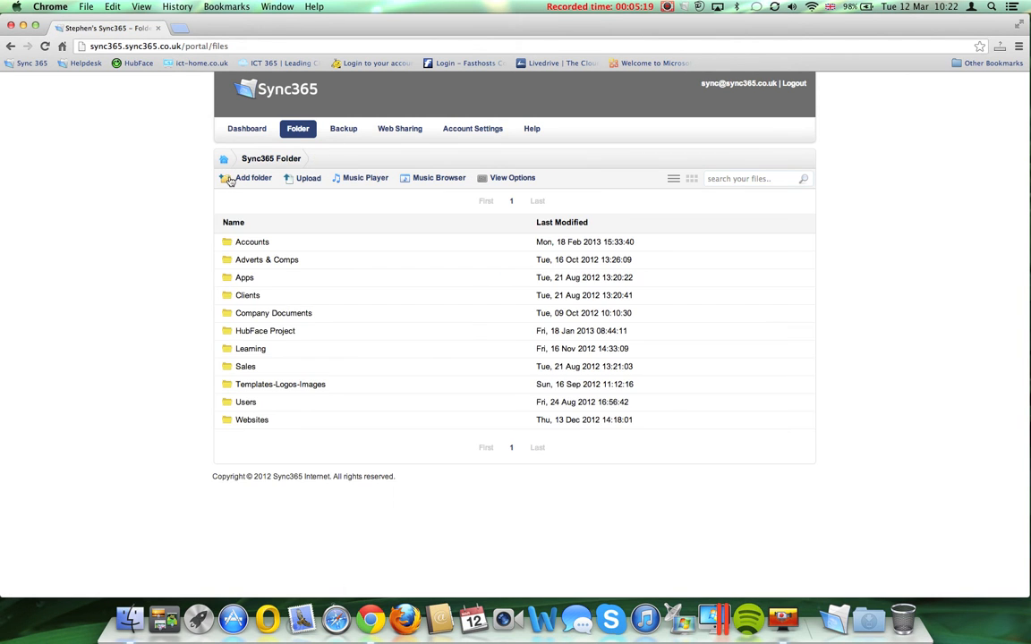
pyautogui.click(692, 179)
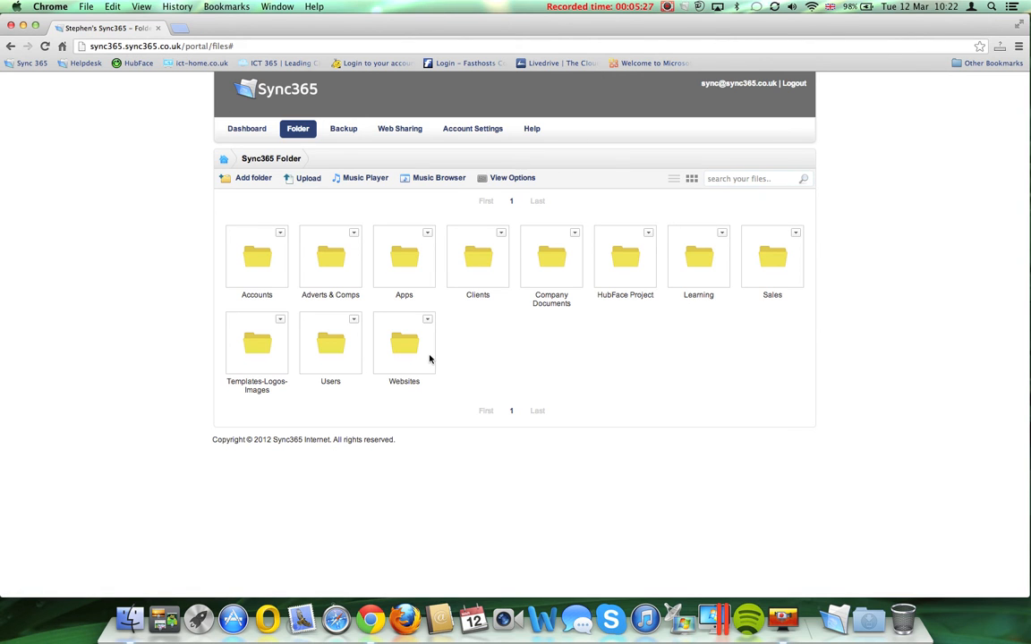
pyautogui.click(280, 320)
pyautogui.click(309, 371)
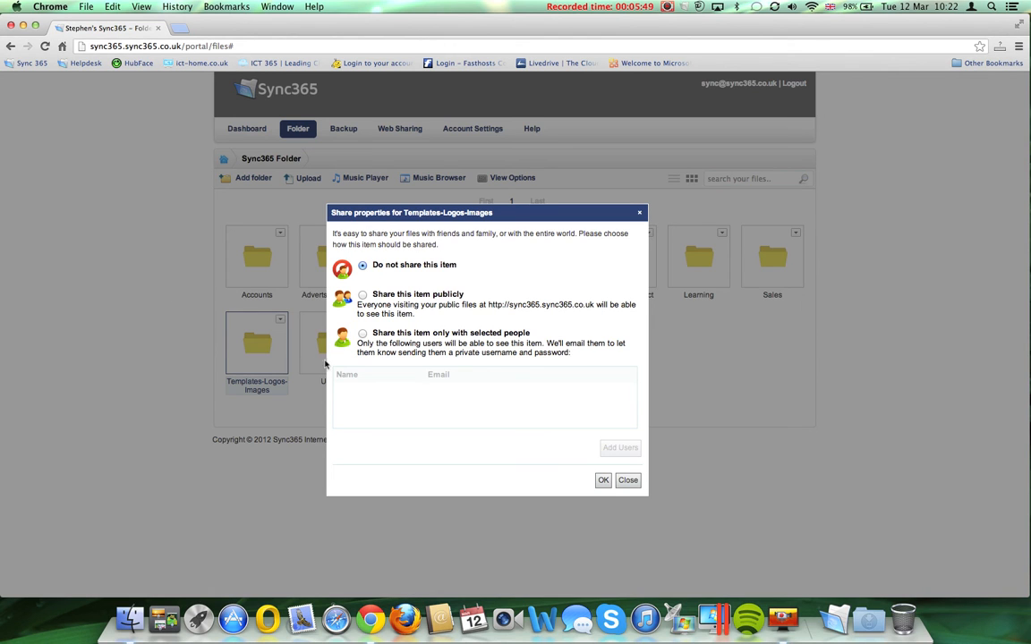
pyautogui.click(362, 334)
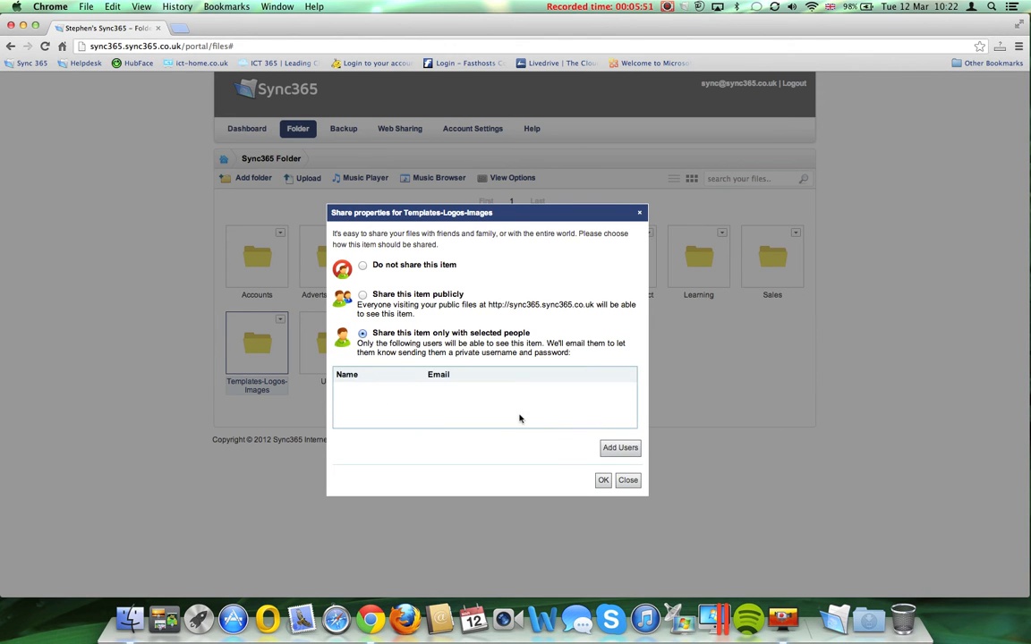
pyautogui.click(616, 449)
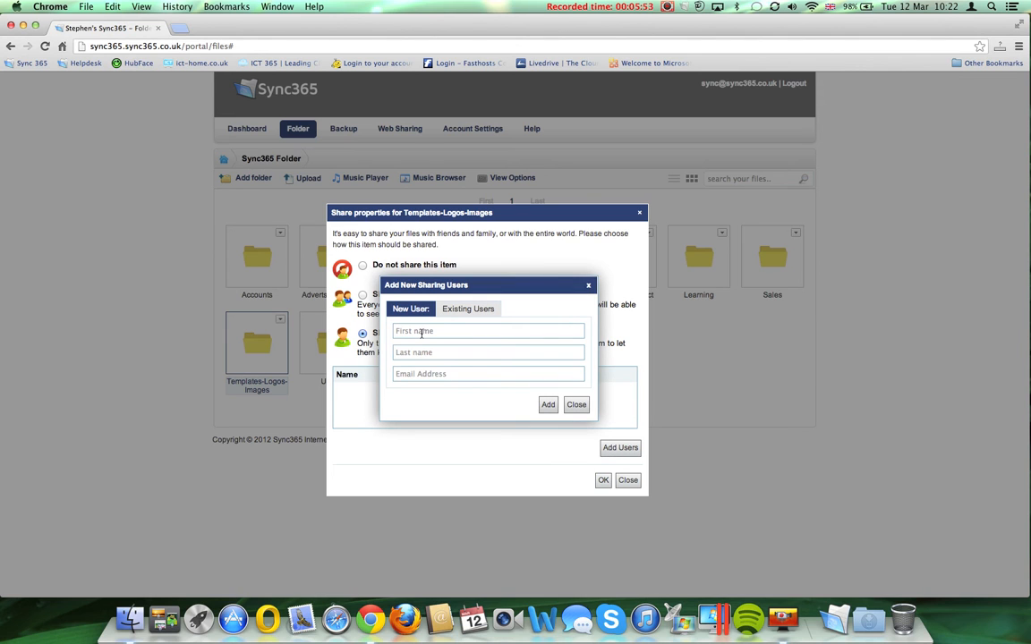
pyautogui.click(419, 374)
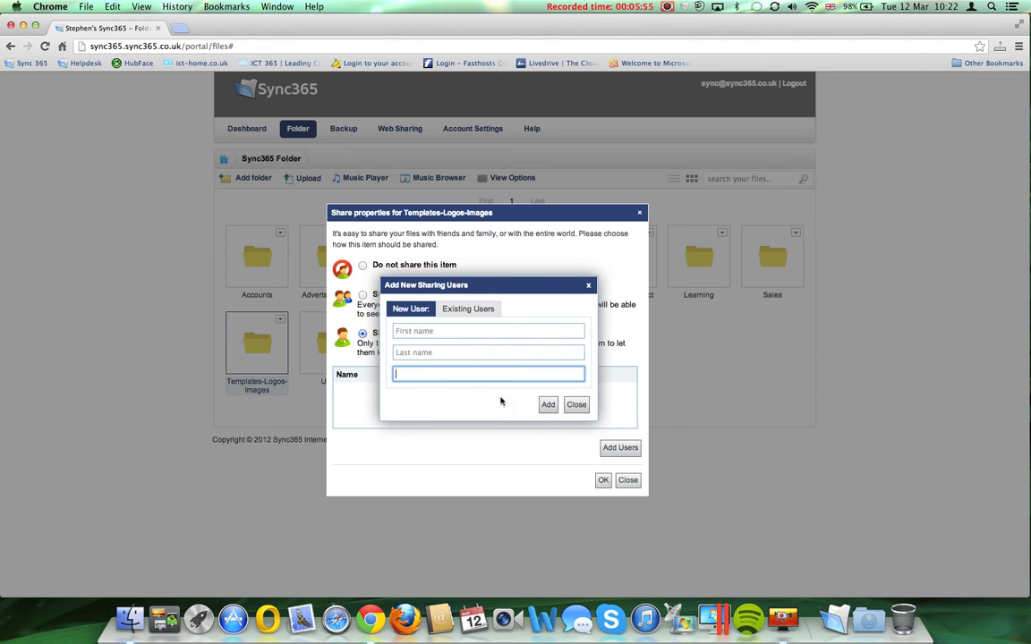
pyautogui.click(576, 405)
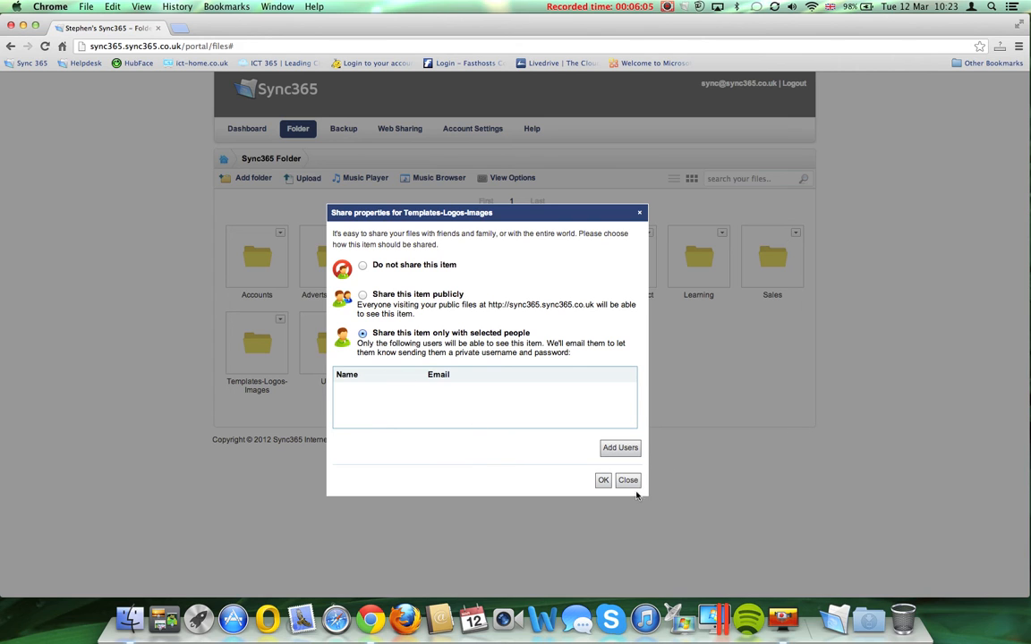
pyautogui.click(626, 480)
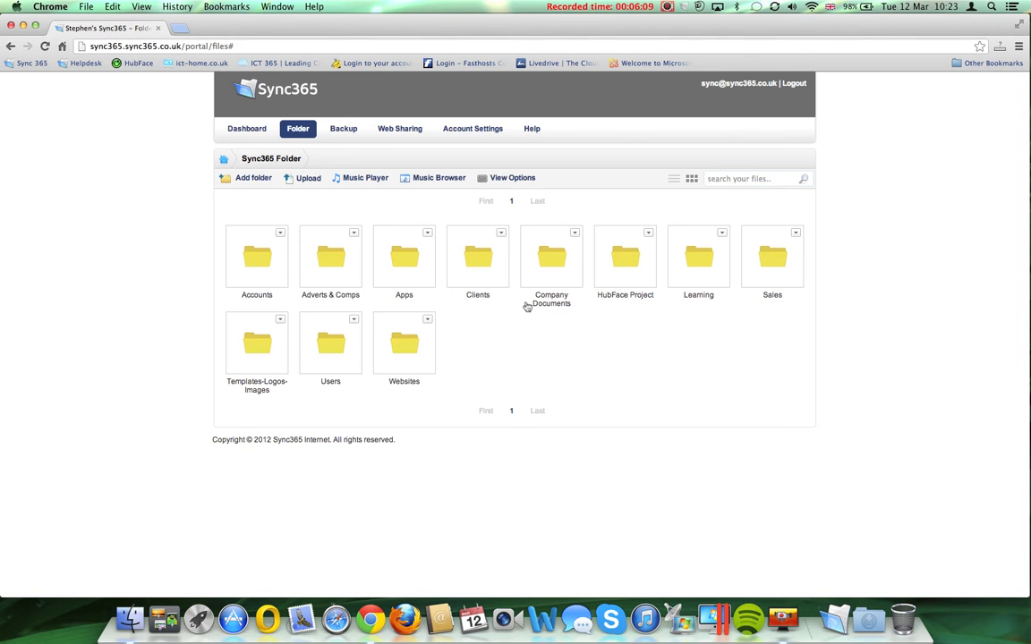
# Switch to the Backup tab's list of backed-up computers, glancing at the Sync365 app menu.
pyautogui.click(686, 6)
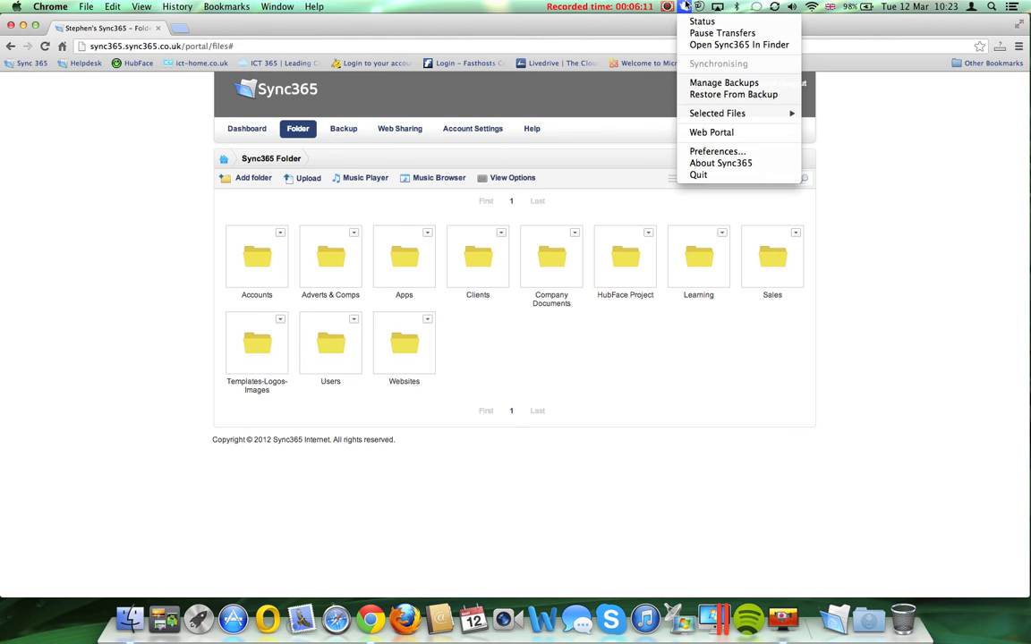
pyautogui.click(958, 310)
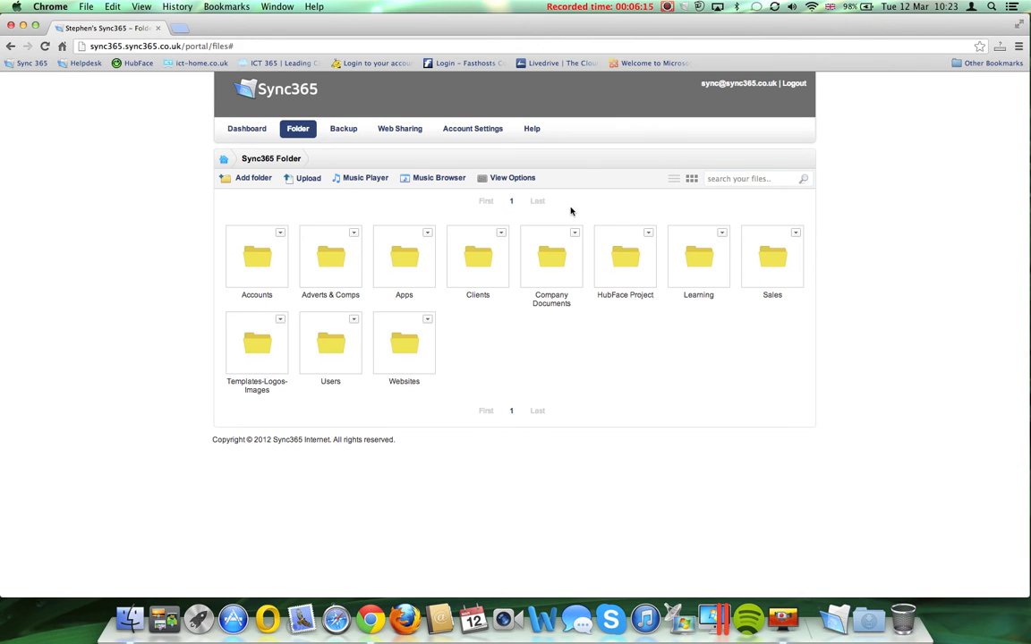
pyautogui.click(344, 129)
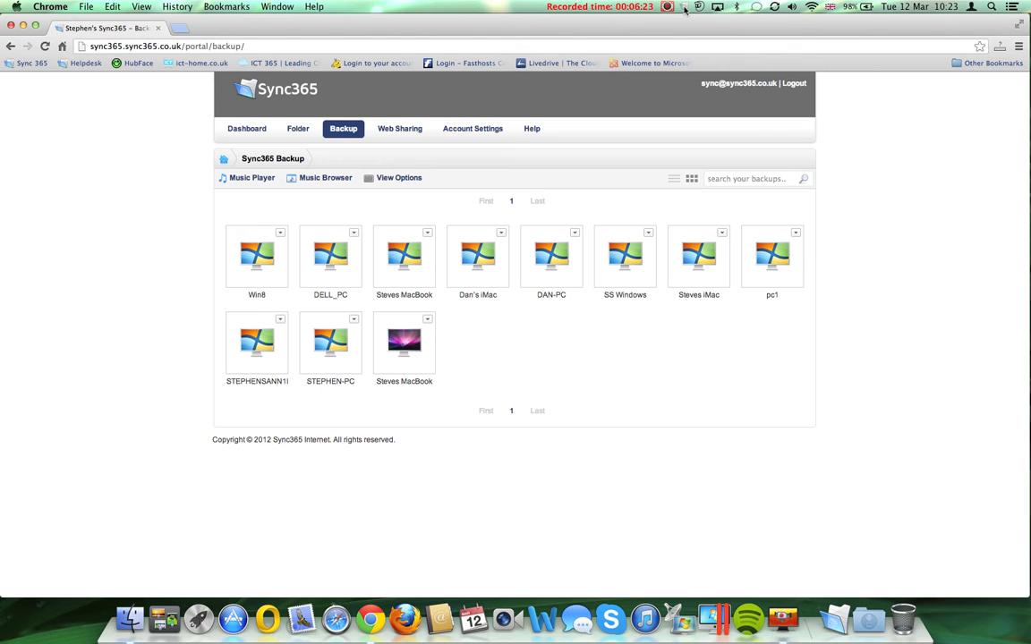
pyautogui.click(686, 8)
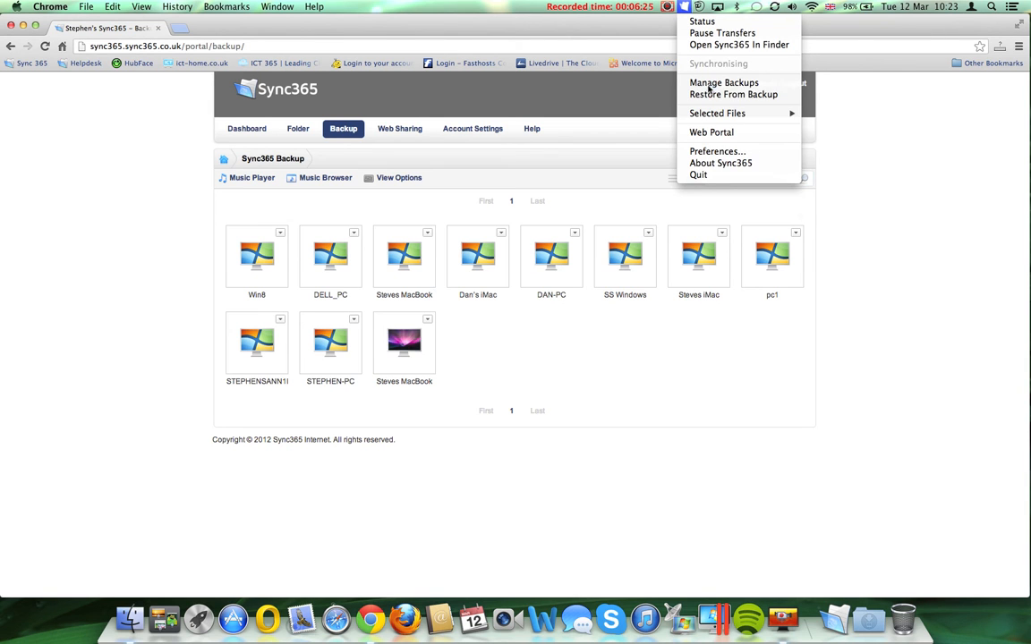
pyautogui.click(638, 365)
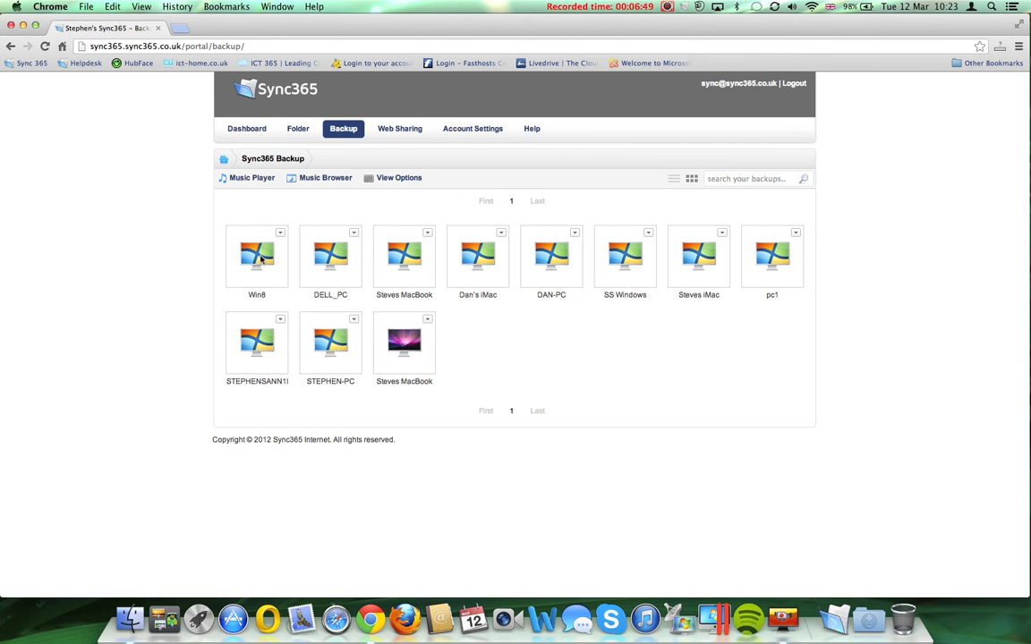
# Open the DAN-PC backup, check a folder's options, then go back up to the backup list.
pyautogui.click(552, 272)
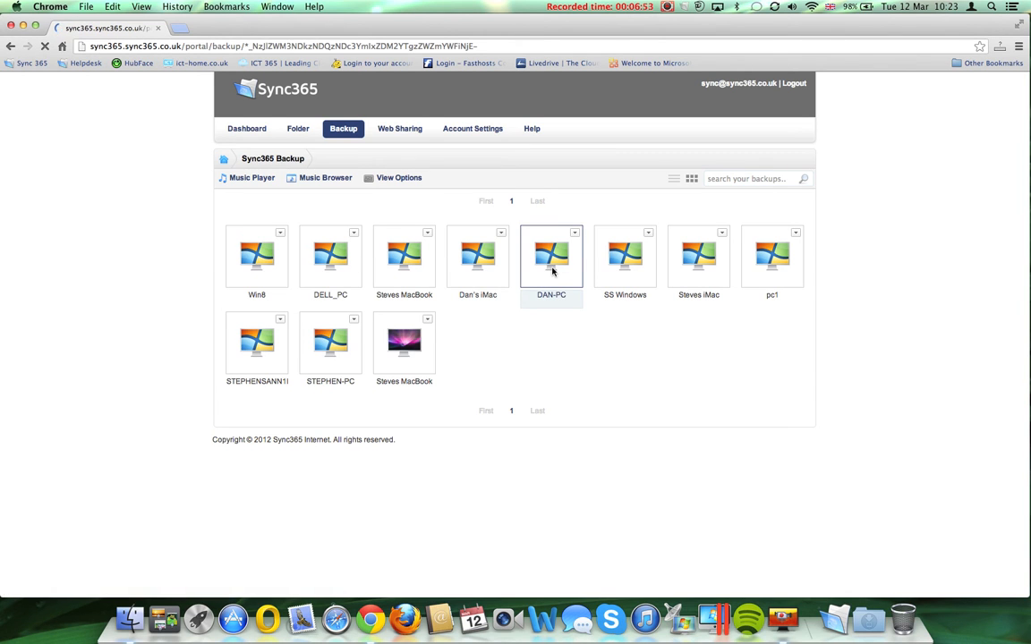
pyautogui.doubleClick(553, 271)
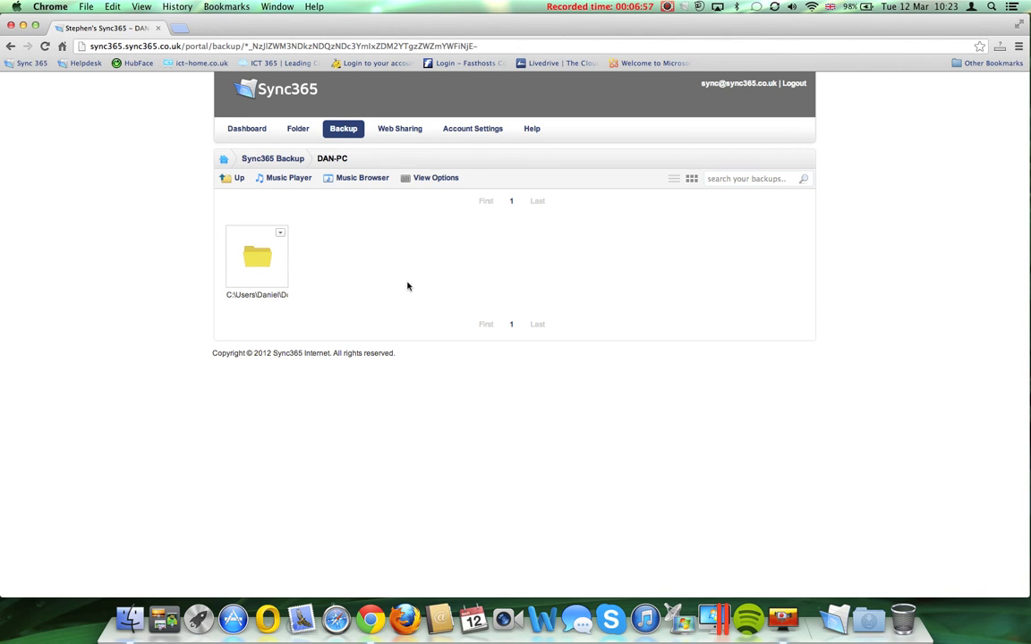
pyautogui.click(279, 234)
pyautogui.click(526, 282)
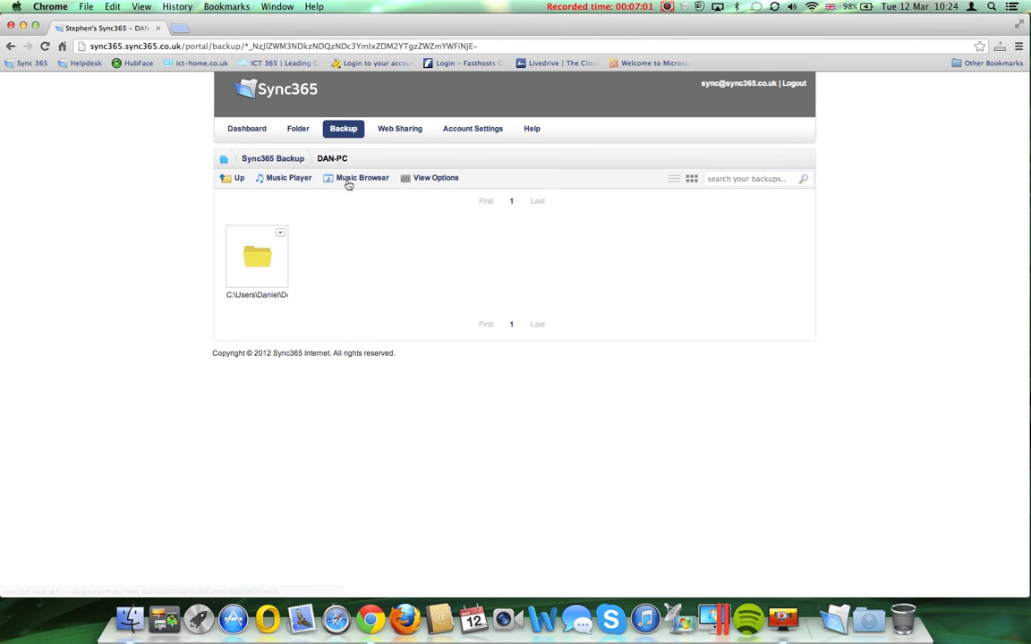
pyautogui.click(225, 176)
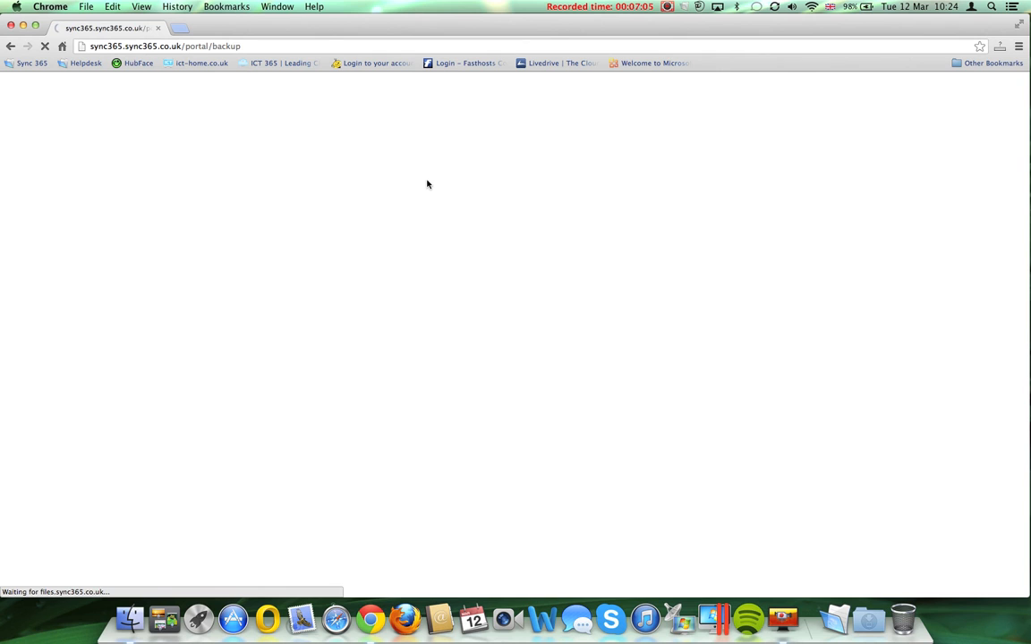
pyautogui.click(399, 131)
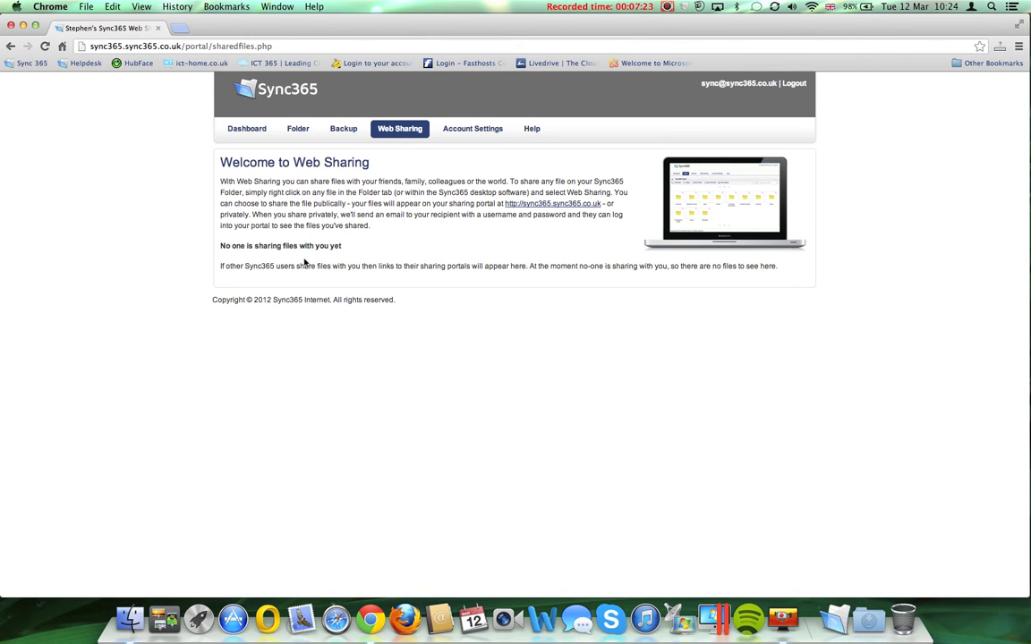
# Show Account Settings: Pro account, 83265 backed-up files (251.24 GB), 64.28 GB / 512 GB used.
pyautogui.click(456, 130)
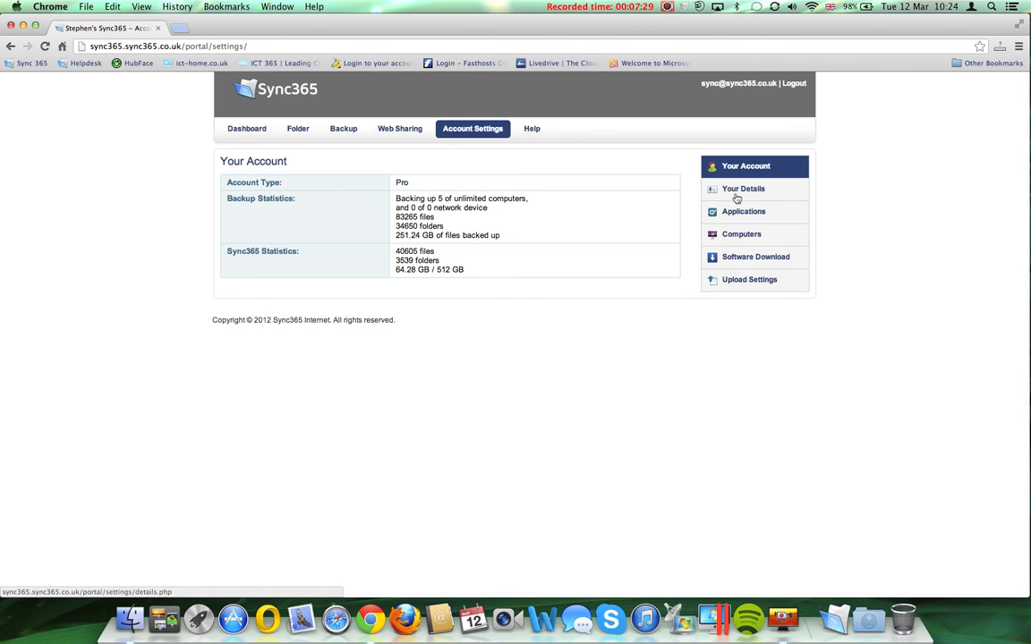
# Check Your Details, activate the Pixlr plugin, try Facebook's Install, then list the five linked Computers.
pyautogui.click(735, 190)
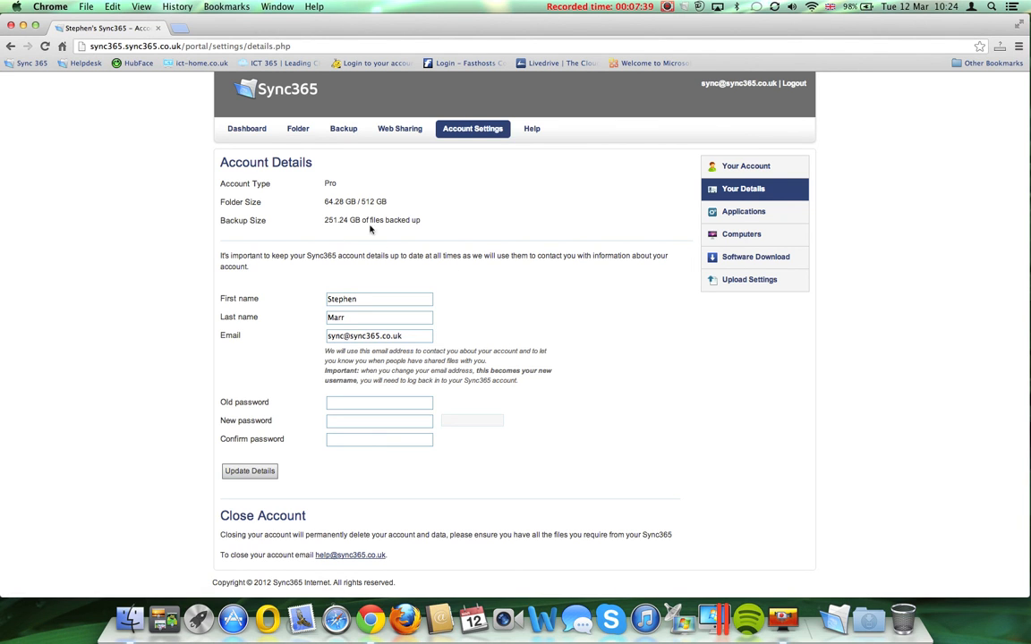
pyautogui.click(741, 213)
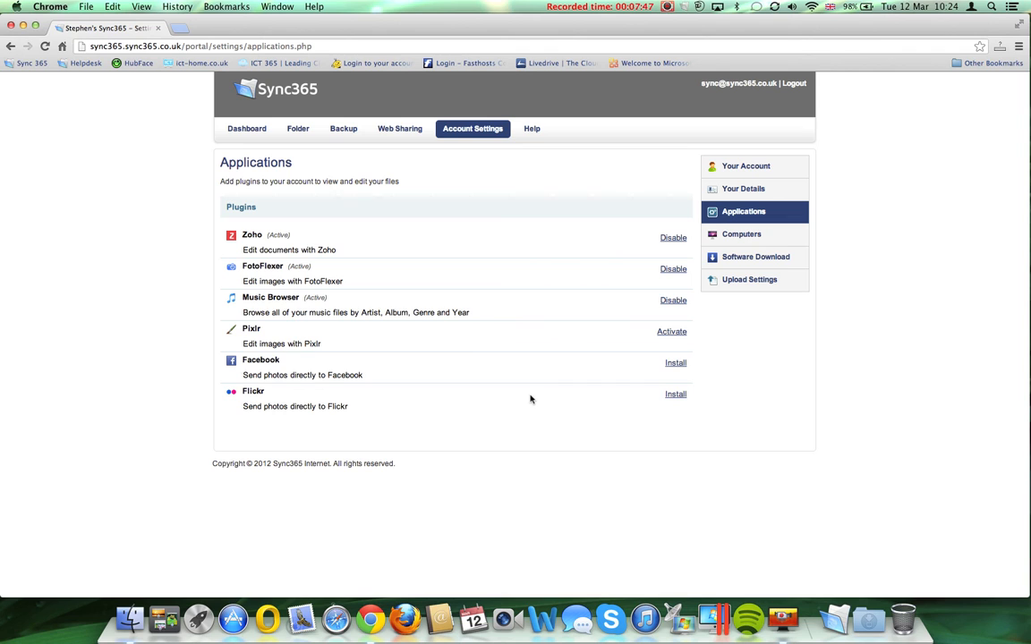
pyautogui.click(666, 334)
pyautogui.click(675, 364)
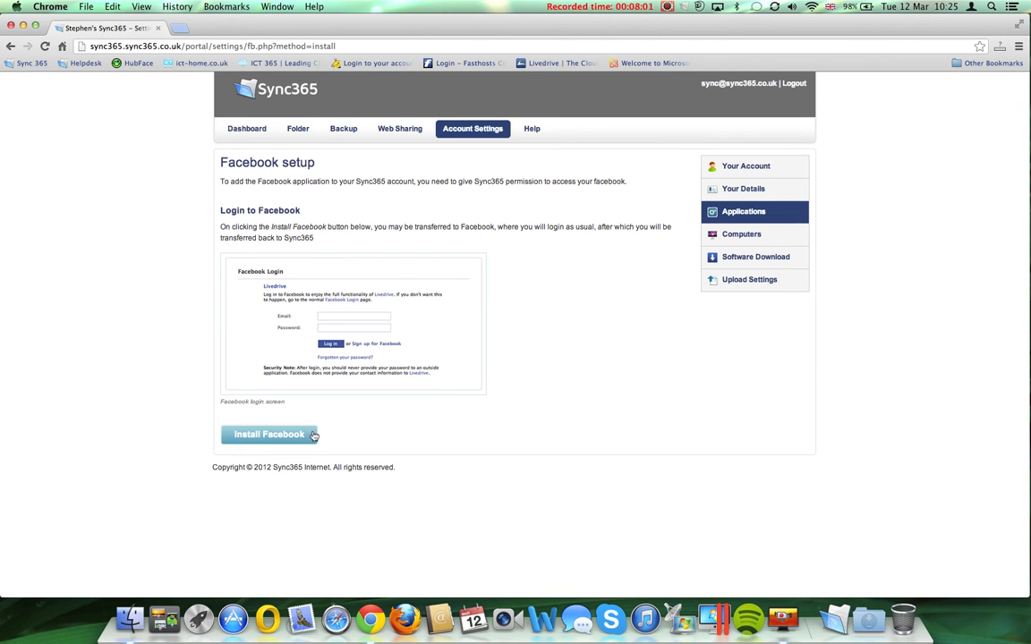
pyautogui.click(737, 215)
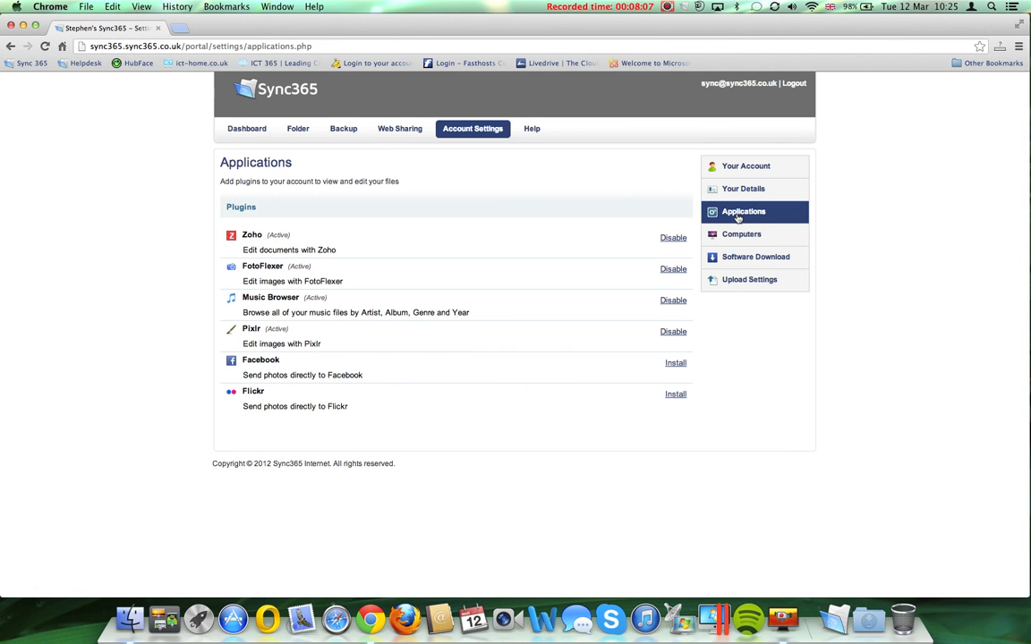
pyautogui.click(733, 235)
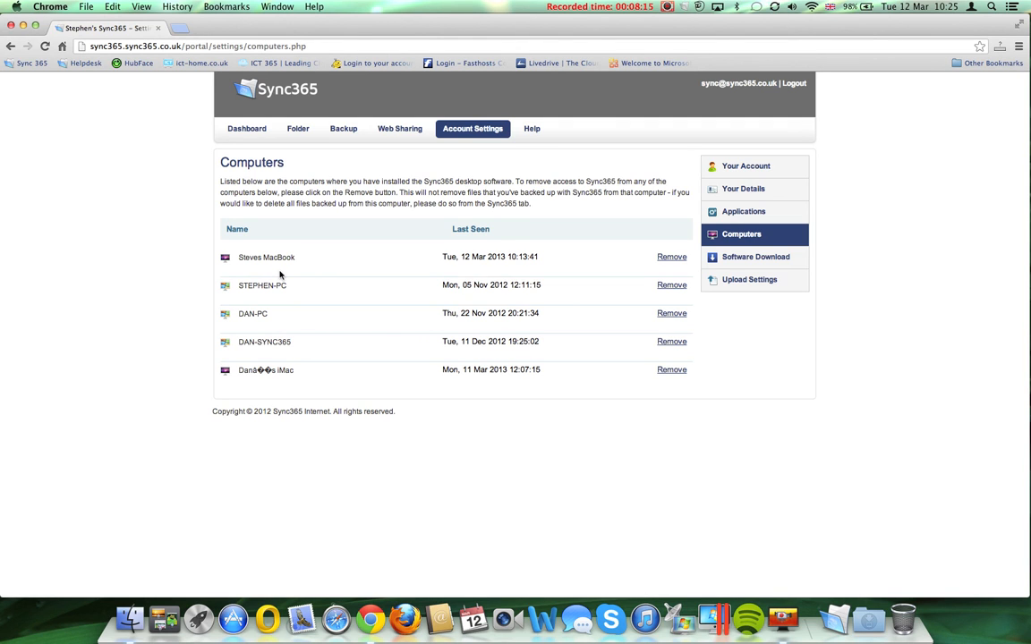
# Remove STEPHEN-PC from the linked computers and confirm, leaving four.
pyautogui.click(671, 286)
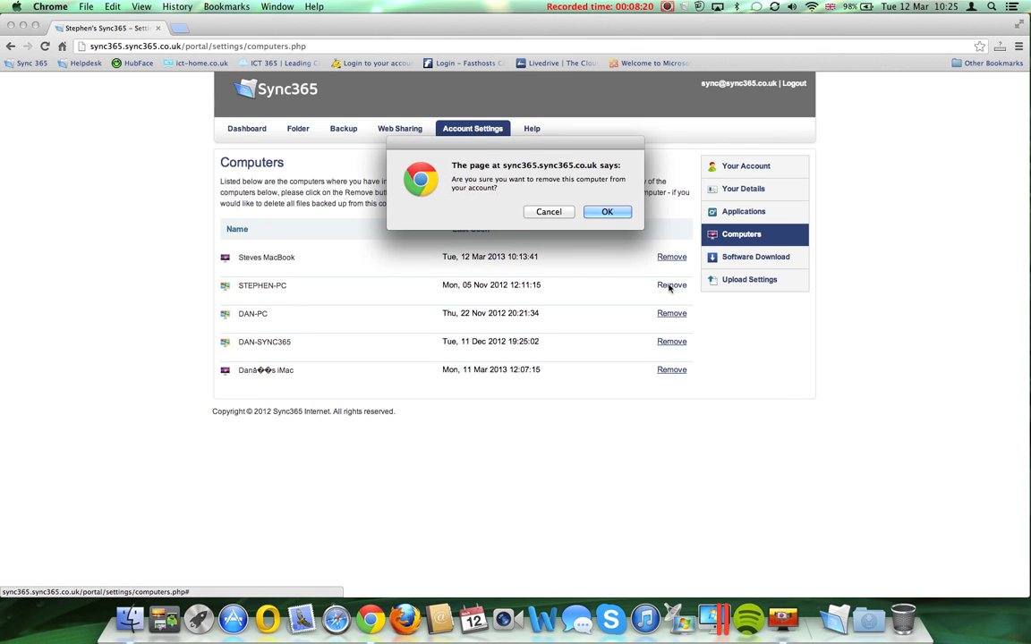
pyautogui.click(608, 212)
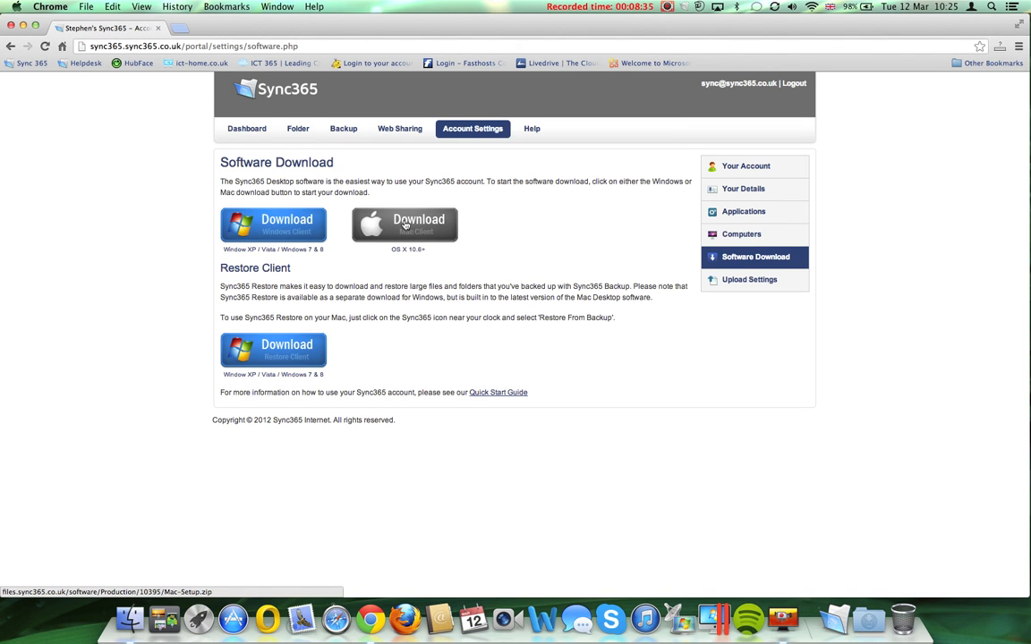
pyautogui.click(686, 7)
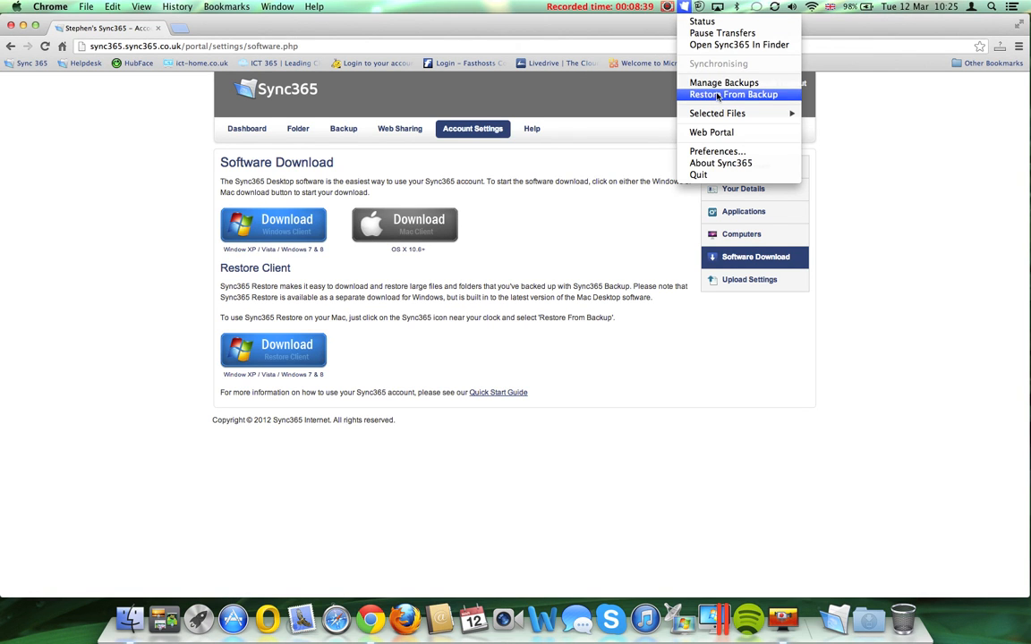
# Close the Sync365 app options and view Upload Settings with the Java and Flash uploader choices.
pyautogui.click(574, 210)
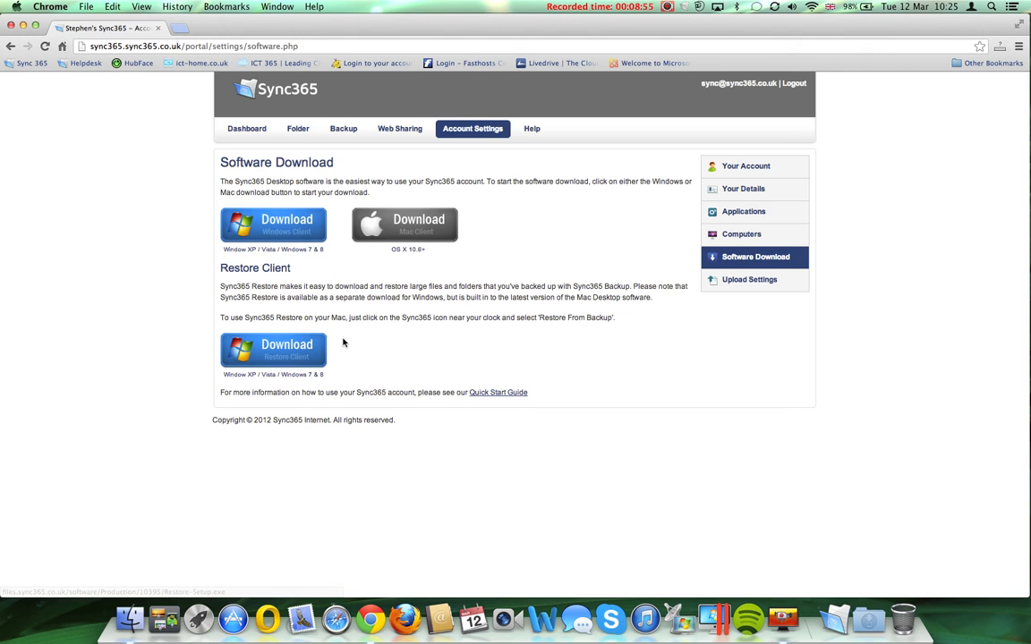
pyautogui.click(744, 282)
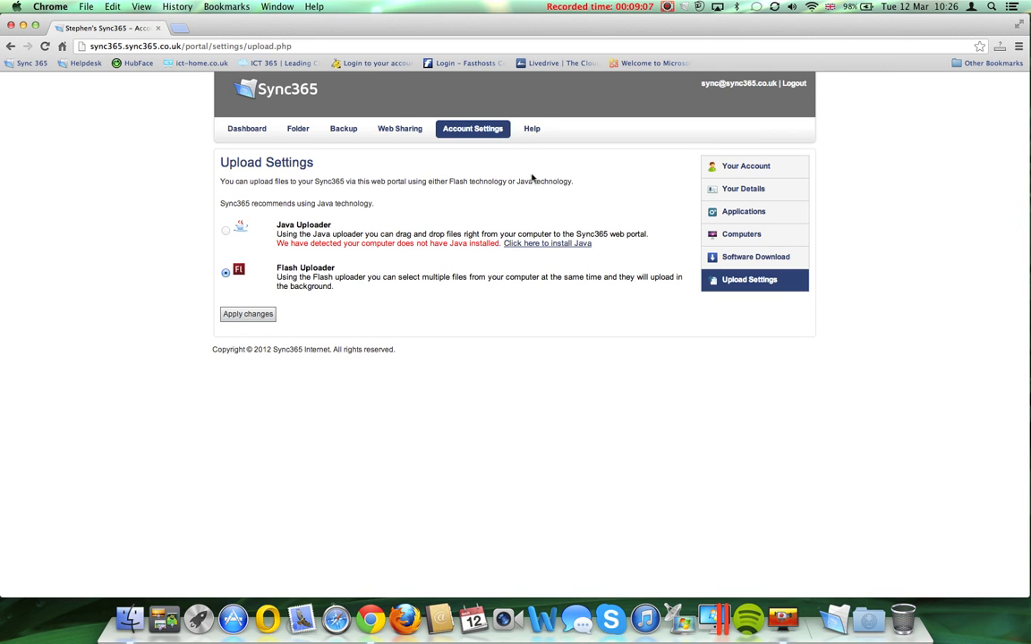
pyautogui.click(532, 131)
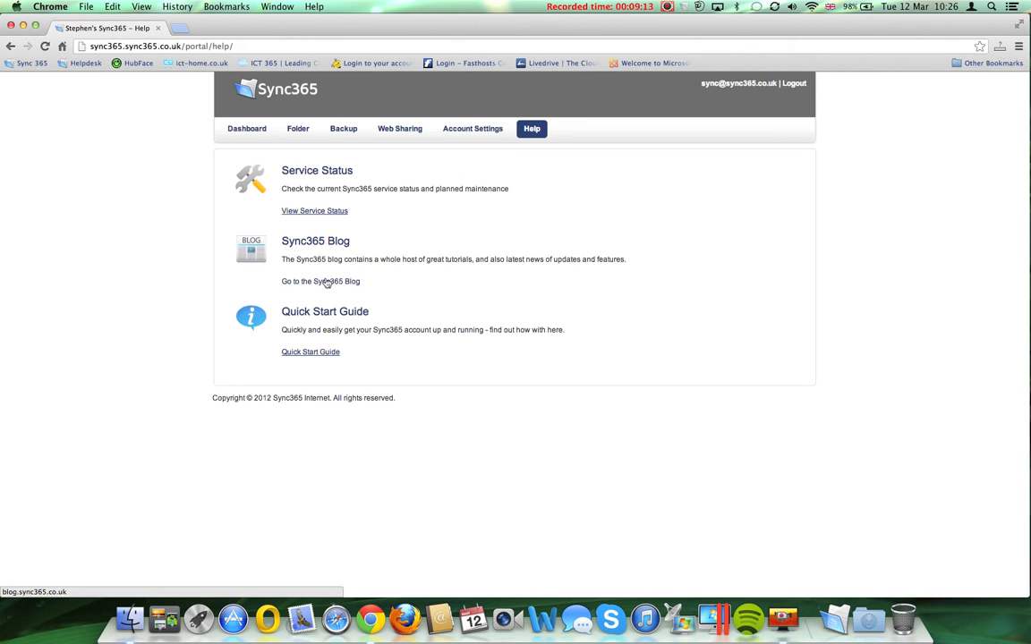
# Read the six-step Quick Start Guide, from desktop download to FTP, then go back to the Dashboard.
pyautogui.click(312, 354)
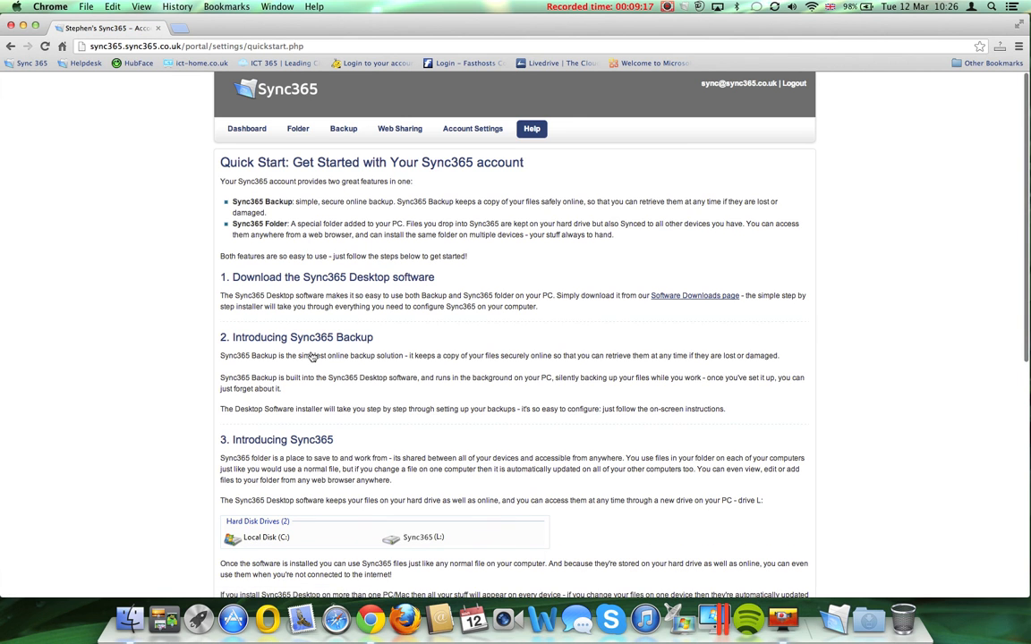
pyautogui.scroll(-4, 344, 362)
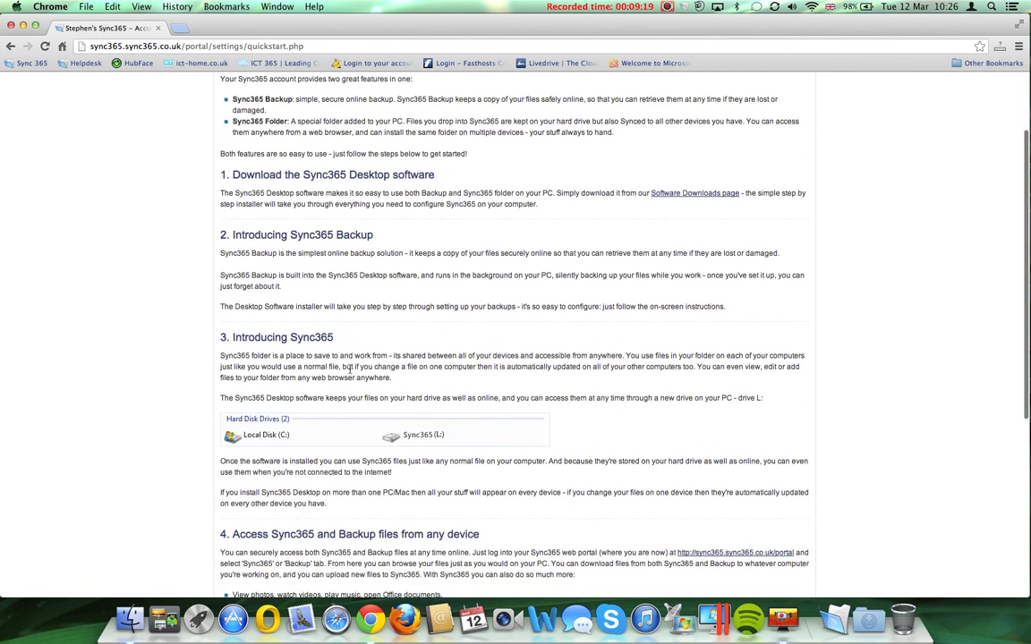
pyautogui.scroll(-6, 350, 372)
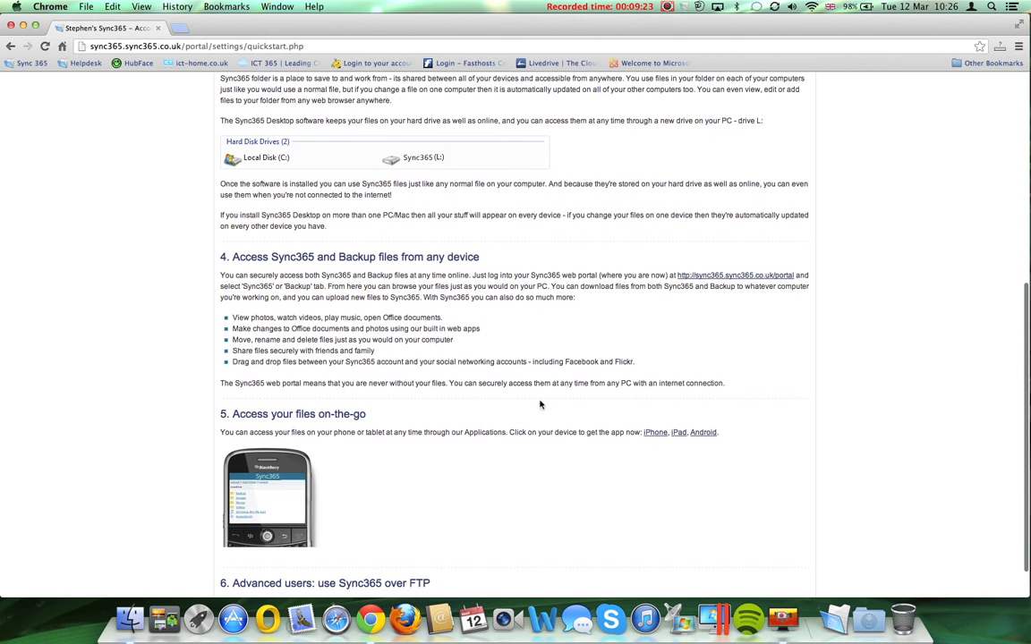
pyautogui.scroll(-3, 598, 440)
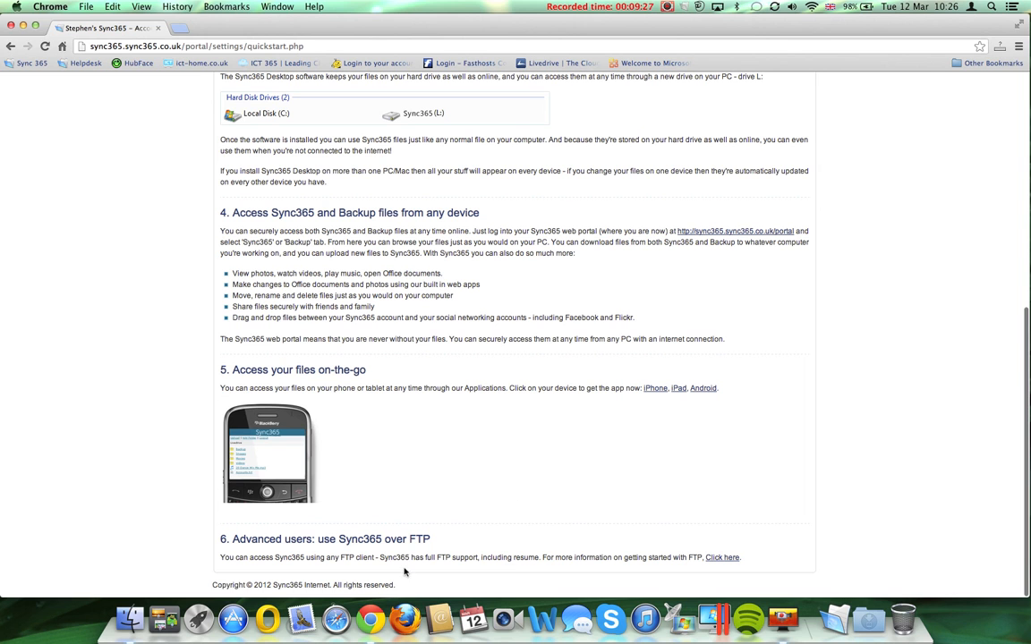
pyautogui.scroll(15, 483, 514)
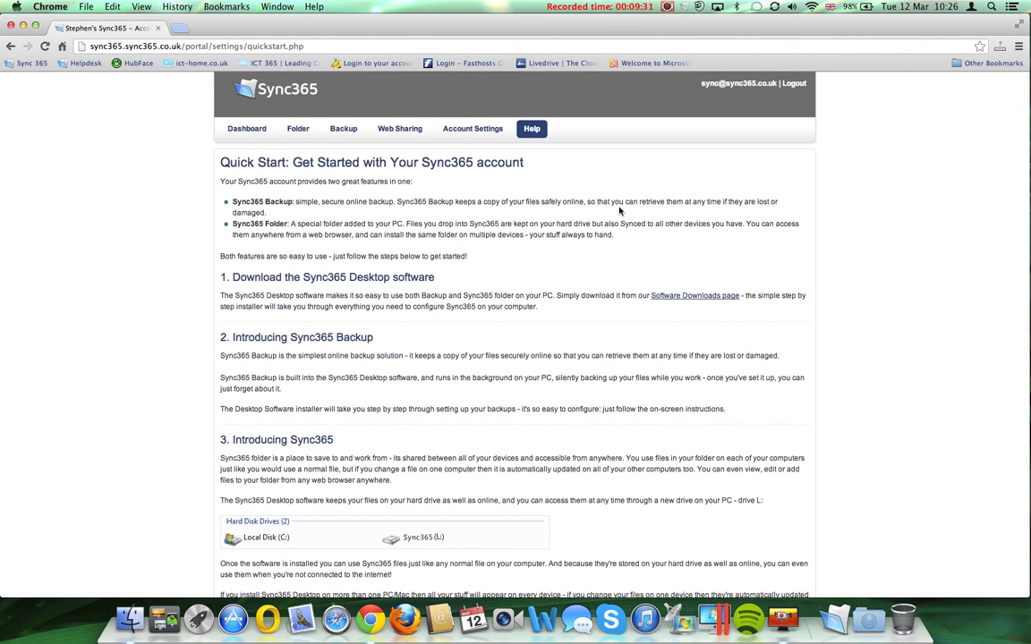
pyautogui.click(240, 130)
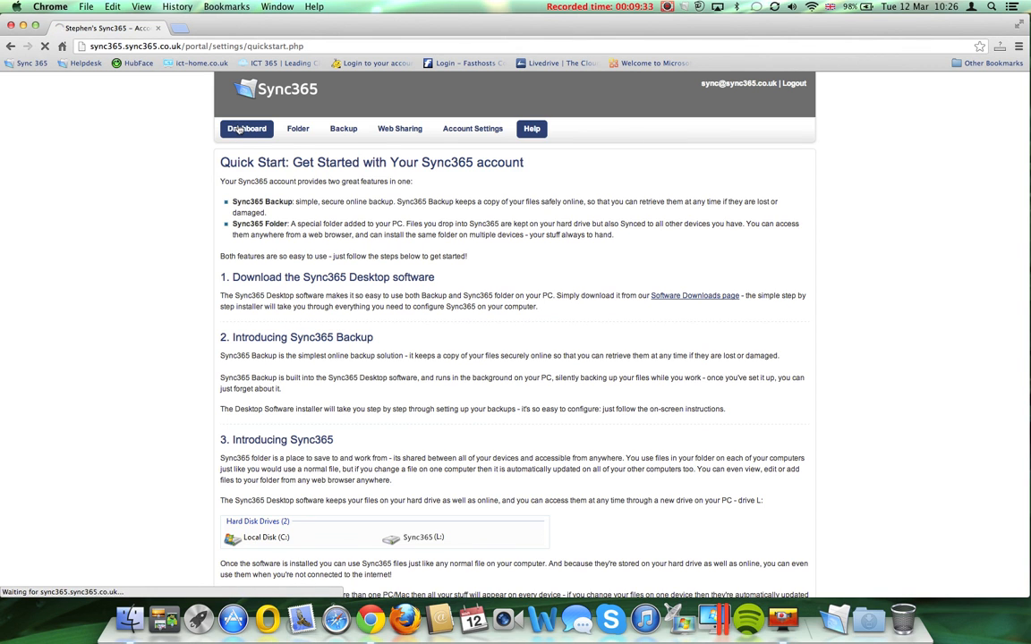